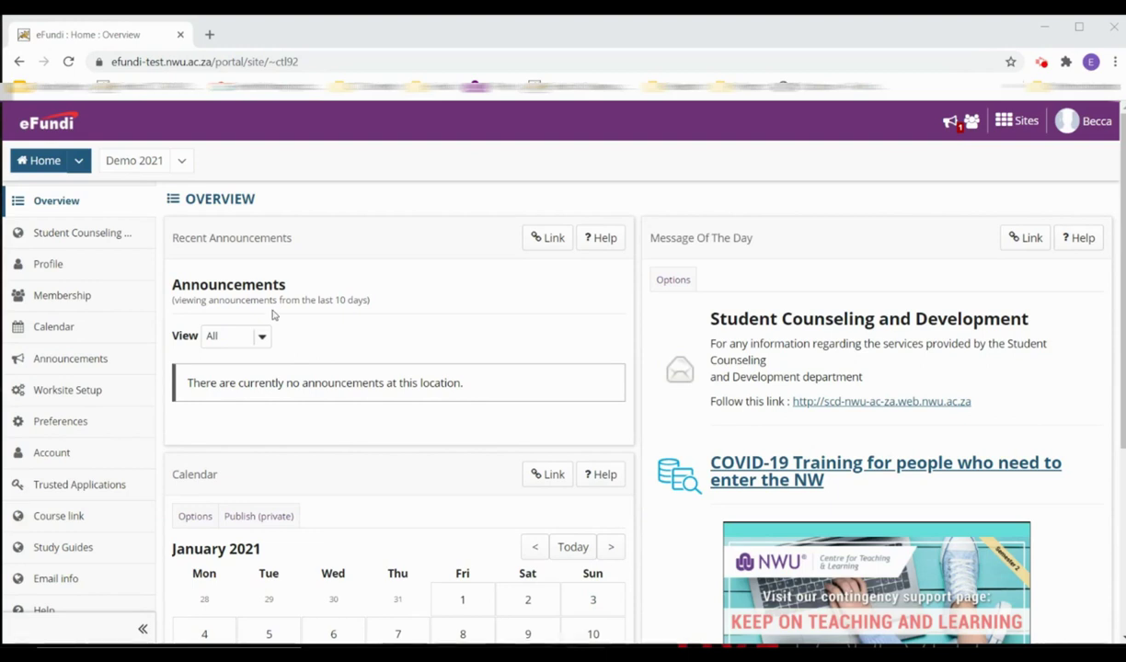
- Open the Demo 2021 course site from the top site navigation bar
{"action": "left_click", "coordinate": [143, 164]}
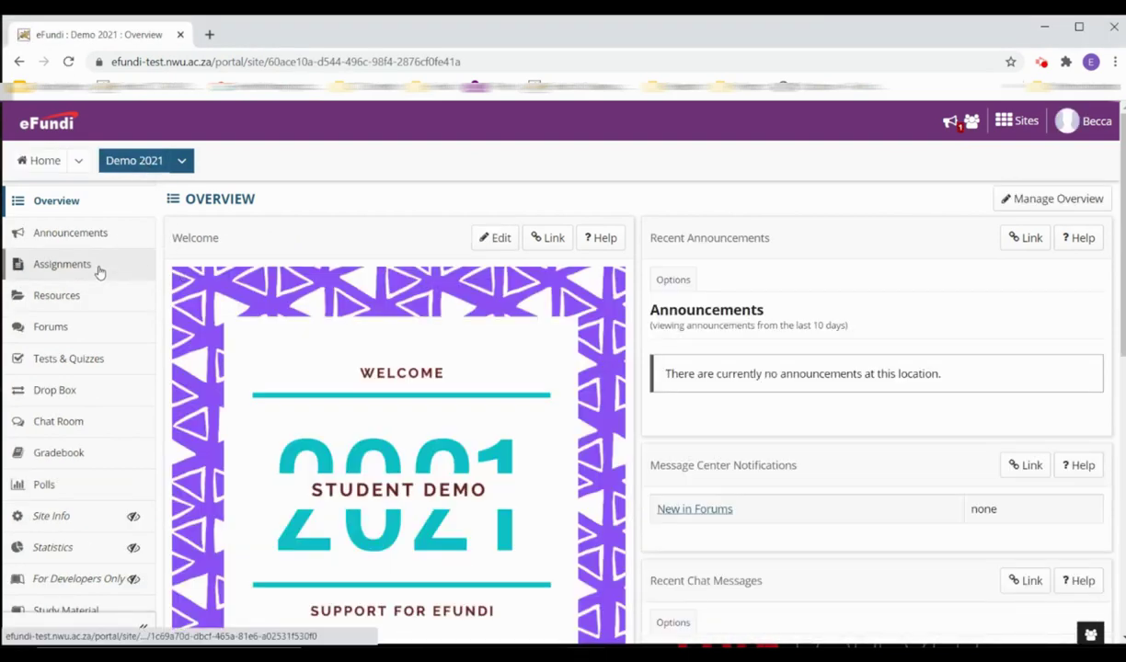
- Open Assignments in the Demo 2021 sidebar to list Example Assignment
{"action": "left_click", "coordinate": [64, 265]}
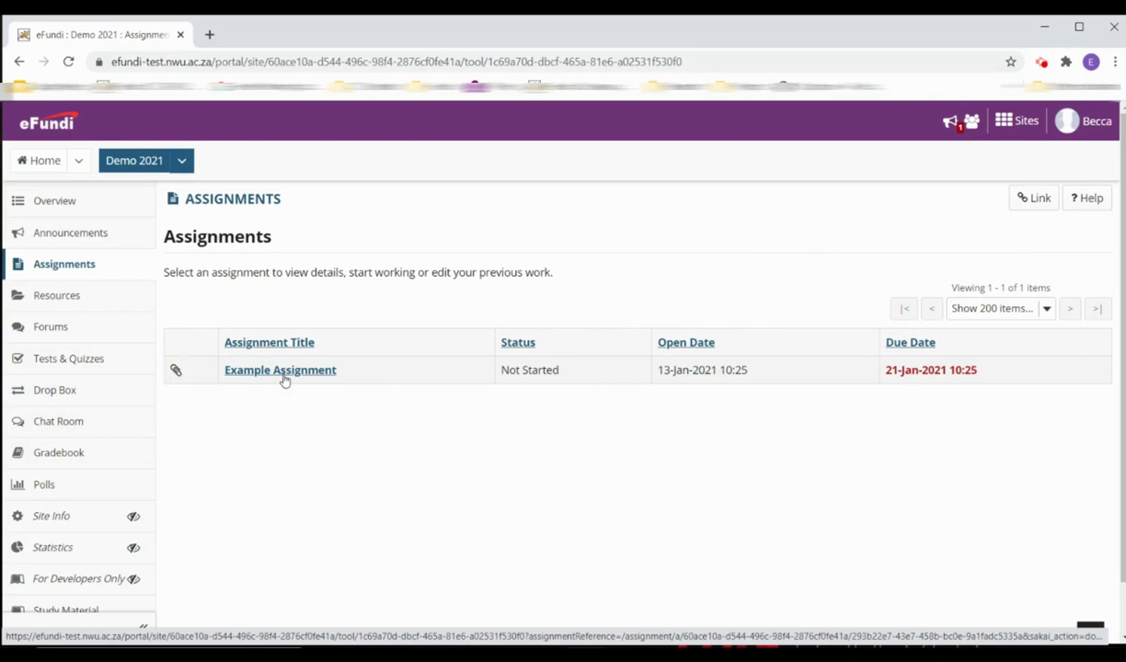
- Open Example Assignment and save its Example Assignment Instructions.docx attachment to the computer
{"action": "left_click", "coordinate": [284, 372]}
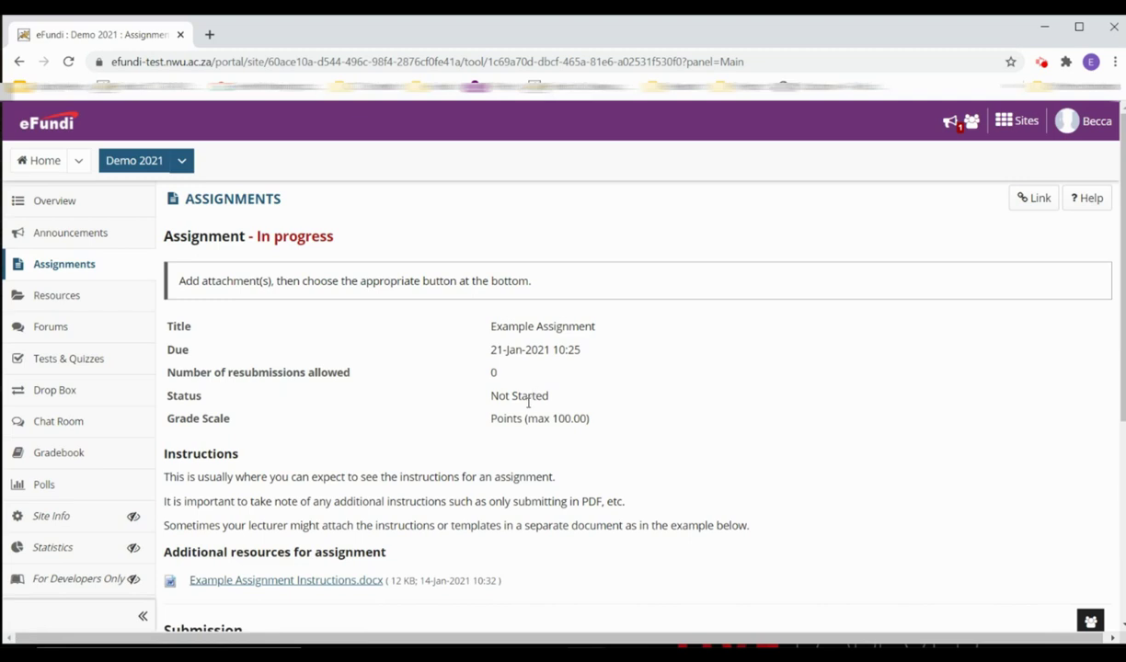
{"action": "scroll", "coordinate": [437, 443], "scroll_direction": "down", "scroll_amount": 1}
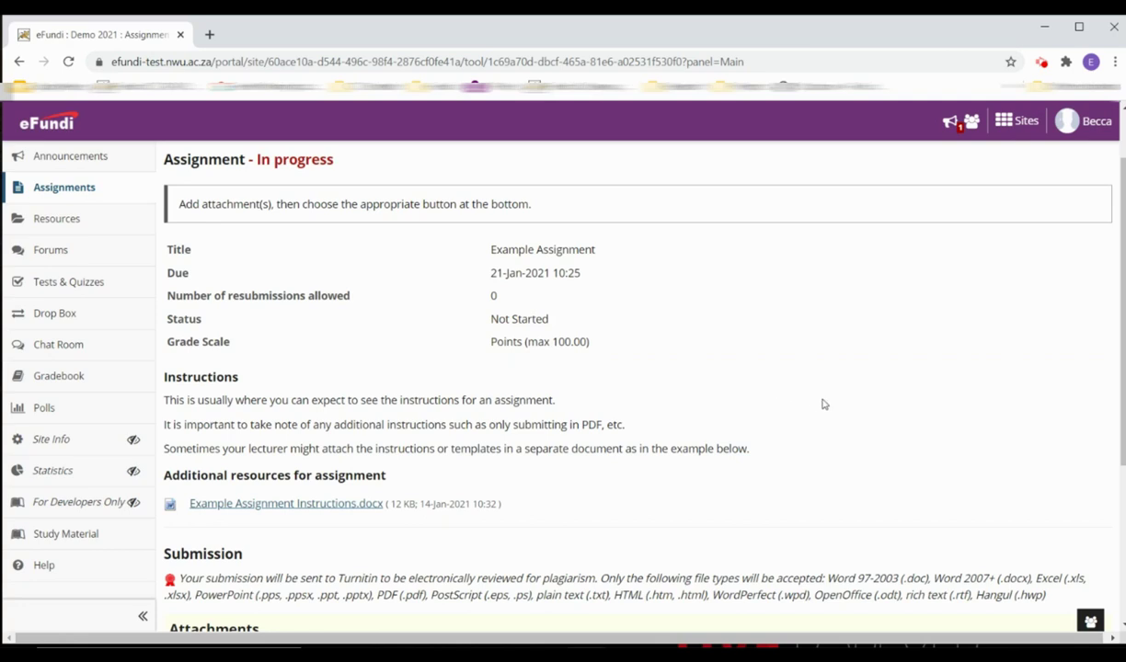
{"action": "scroll", "coordinate": [825, 405], "scroll_direction": "down", "scroll_amount": 1}
{"action": "scroll", "coordinate": [824, 405], "scroll_direction": "down", "scroll_amount": 1}
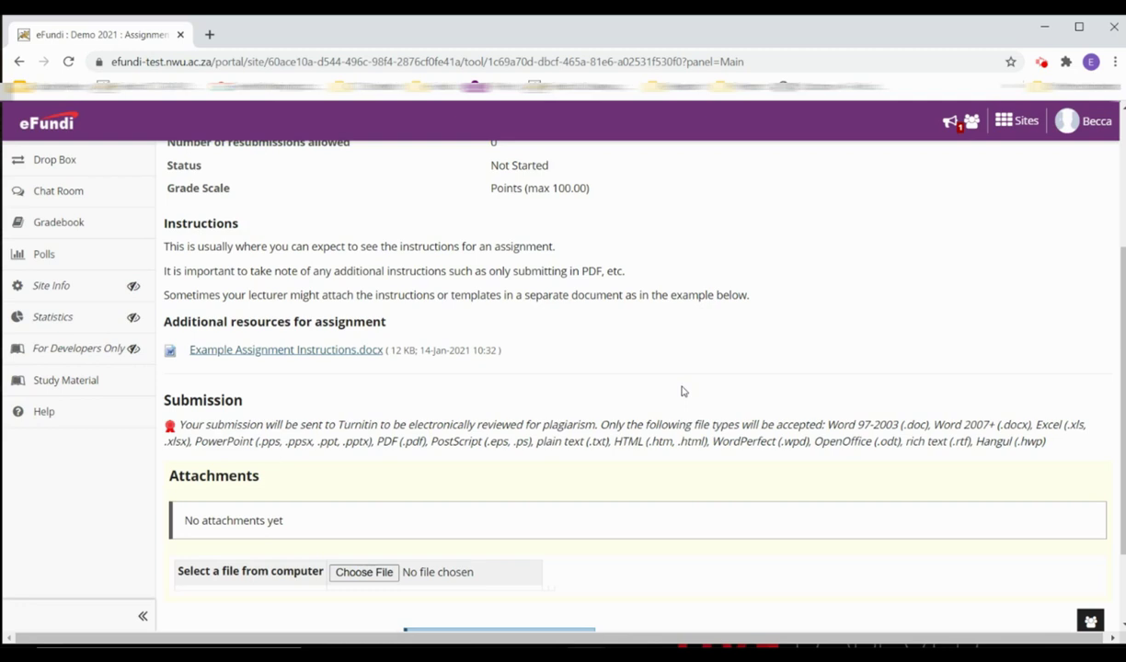
{"action": "left_click", "coordinate": [361, 351]}
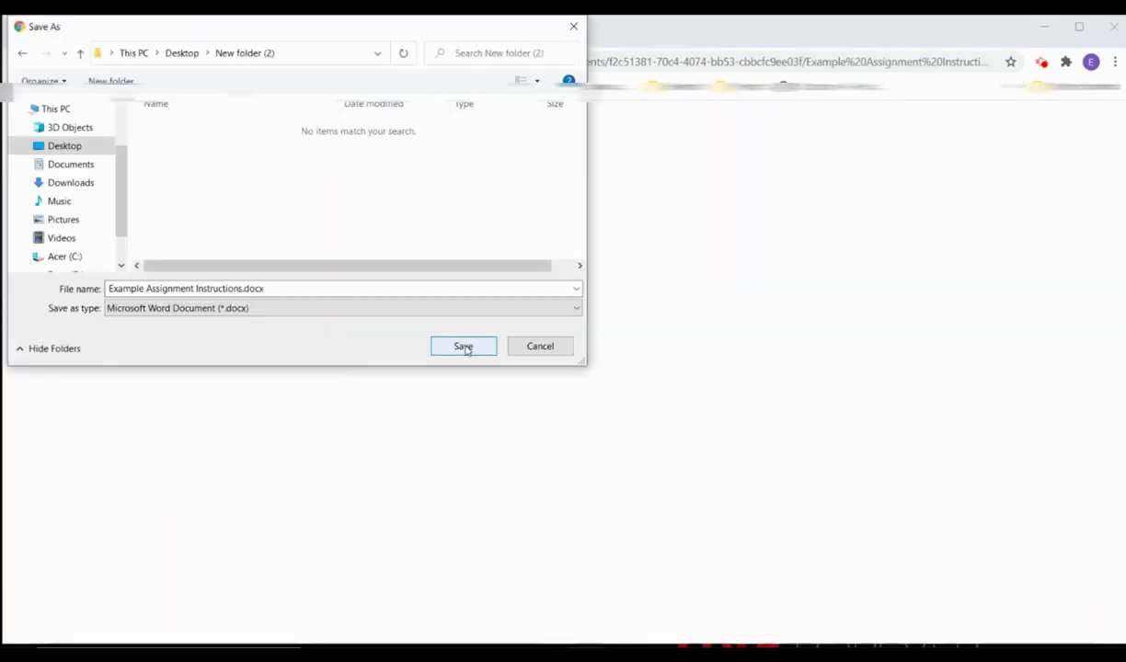
{"action": "left_click", "coordinate": [465, 350]}
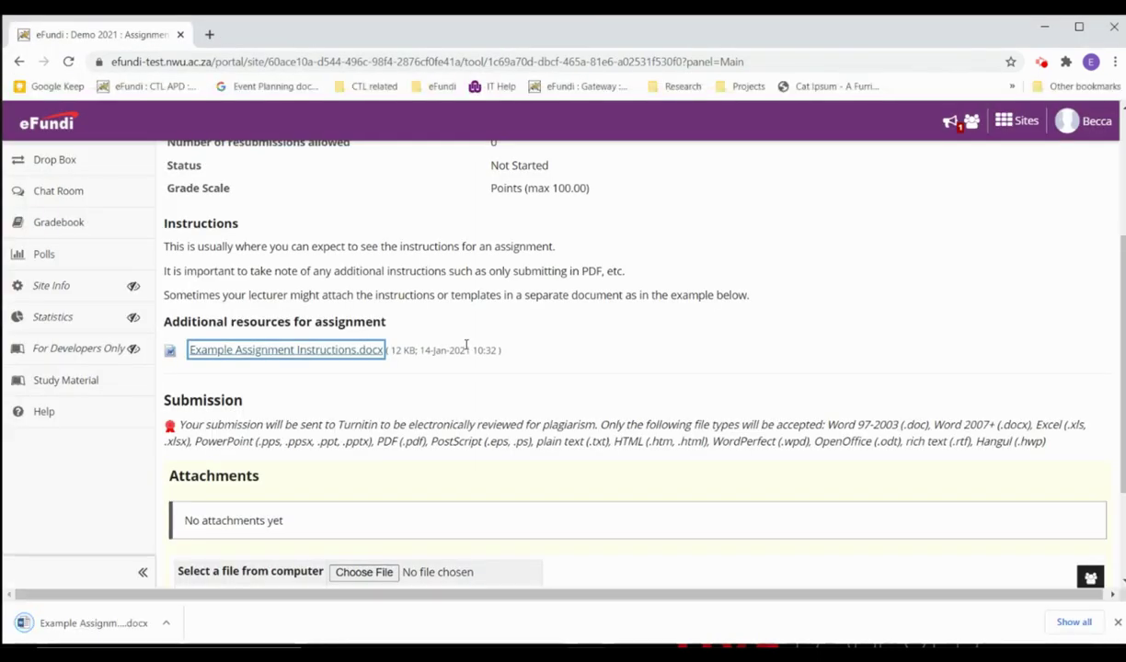
- Open the downloaded instructions document in Word, enable editing and maximise the window
{"action": "left_click", "coordinate": [55, 623]}
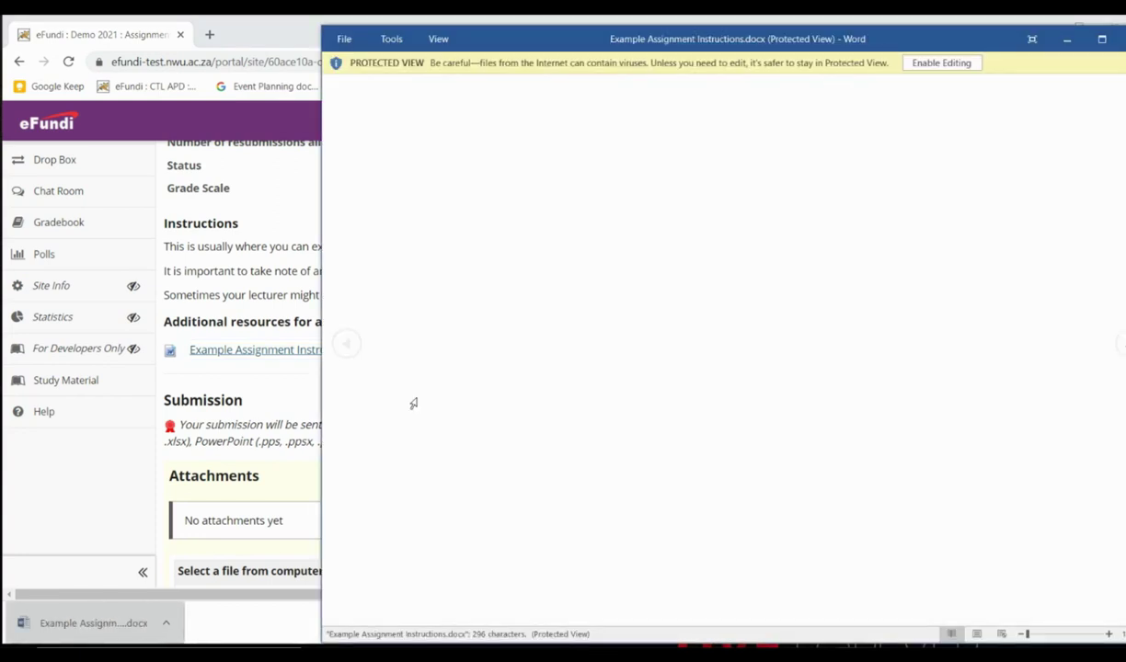
{"action": "left_click_drag", "start_coordinate": [803, 37], "coordinate": [681, 42]}
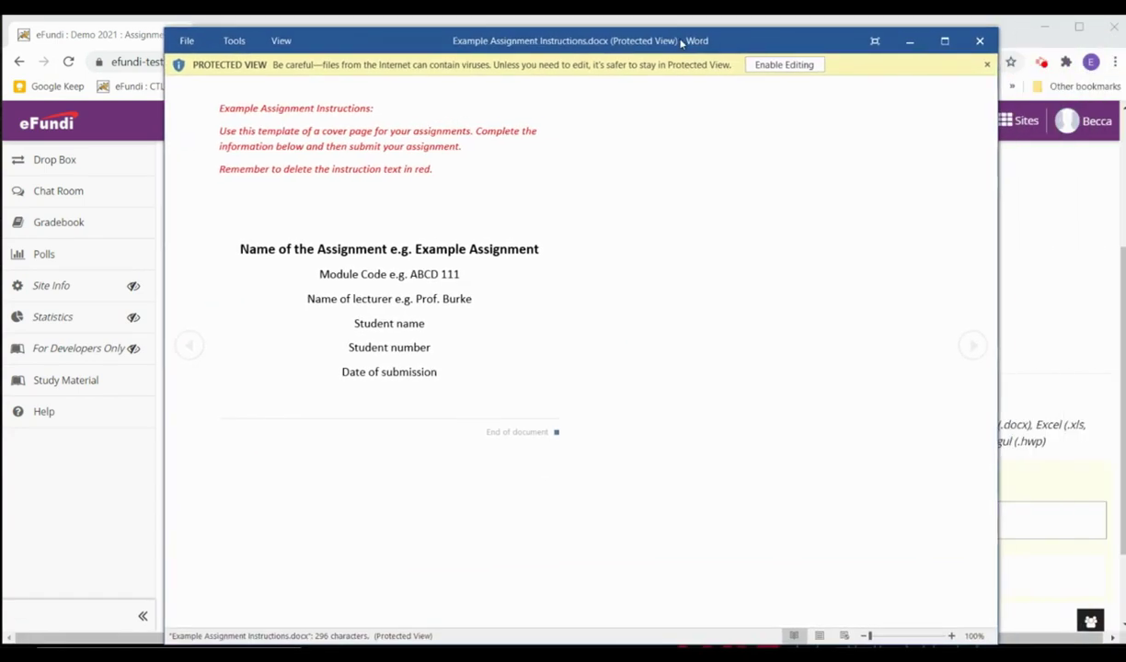
{"action": "left_click", "coordinate": [797, 67]}
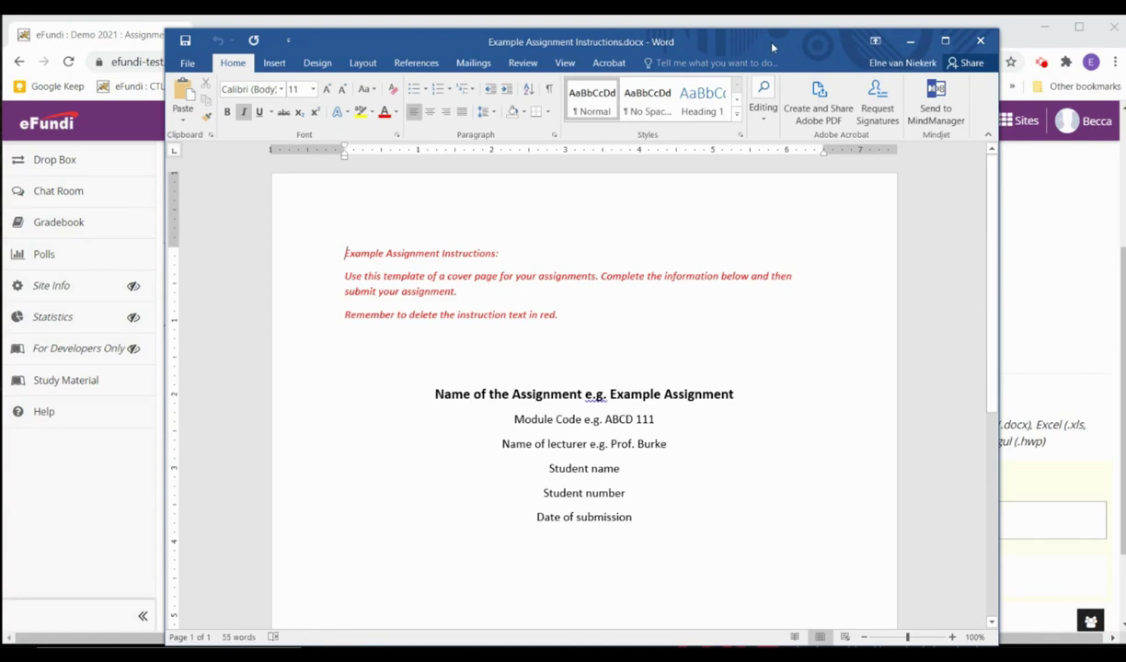
{"action": "left_click_drag", "start_coordinate": [737, 40], "coordinate": [574, 27]}
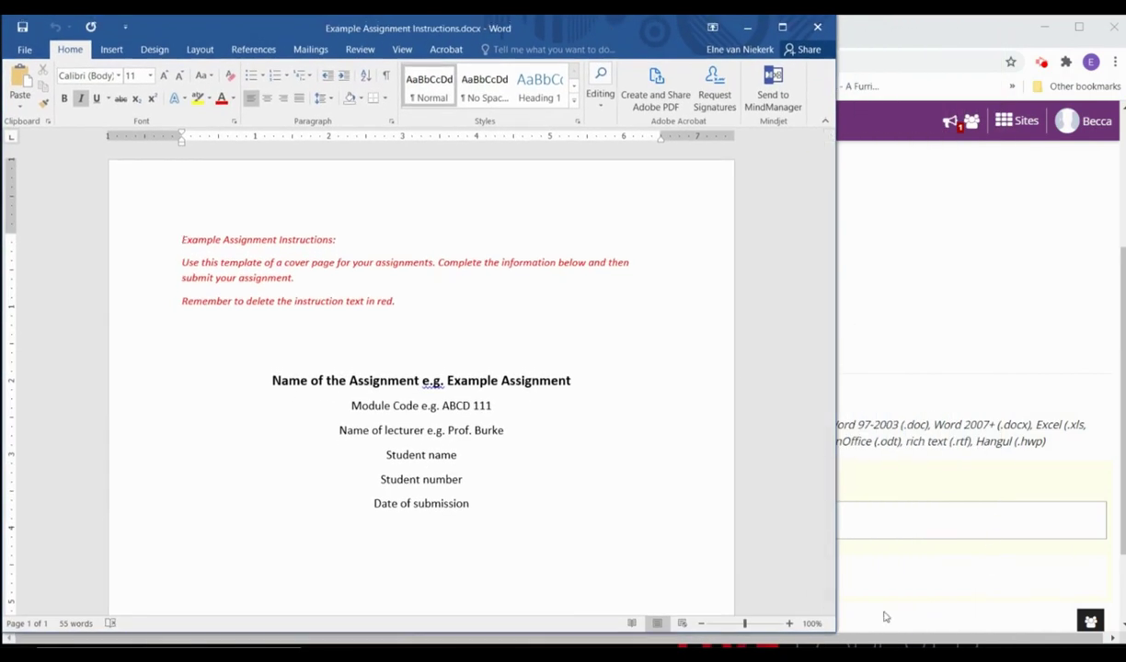
{"action": "left_click_drag", "start_coordinate": [834, 632], "coordinate": [1072, 622]}
{"action": "left_click", "coordinate": [1018, 26]}
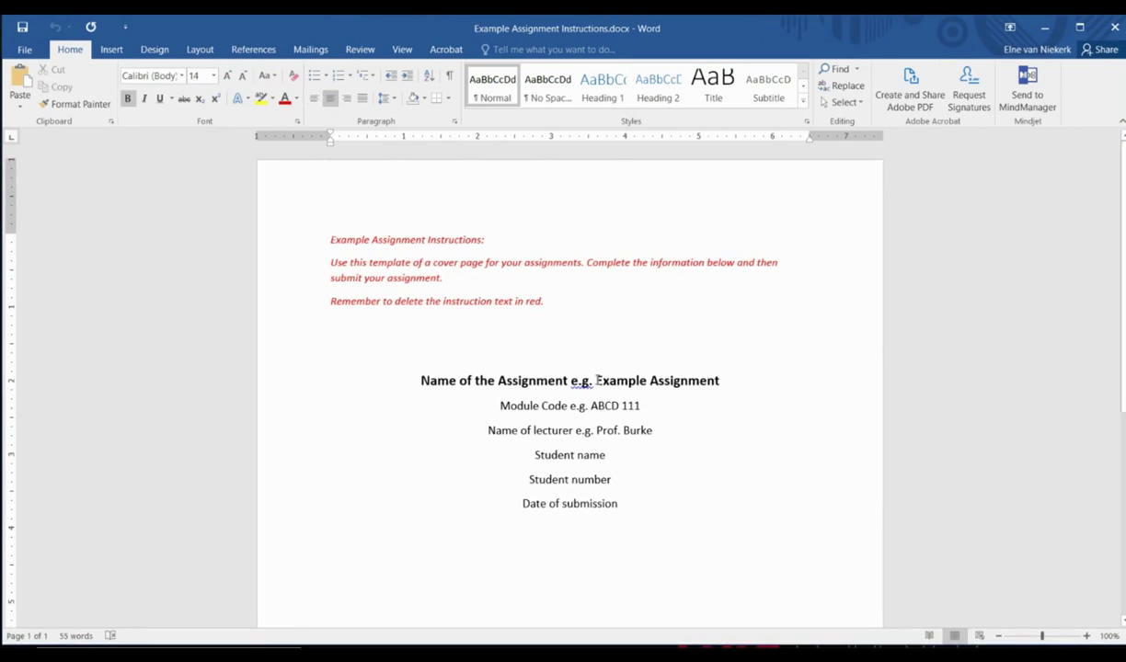
- Fill the cover lines: Example Assignment, ABCD 111, lecturer, student name, student number, 19 January 2021
{"action": "triple_click", "coordinate": [570, 377]}
{"action": "type", "text": "Example Assignment"}
{"action": "triple_click", "coordinate": [546, 408]}
{"action": "type", "text": "ABCD 111"}
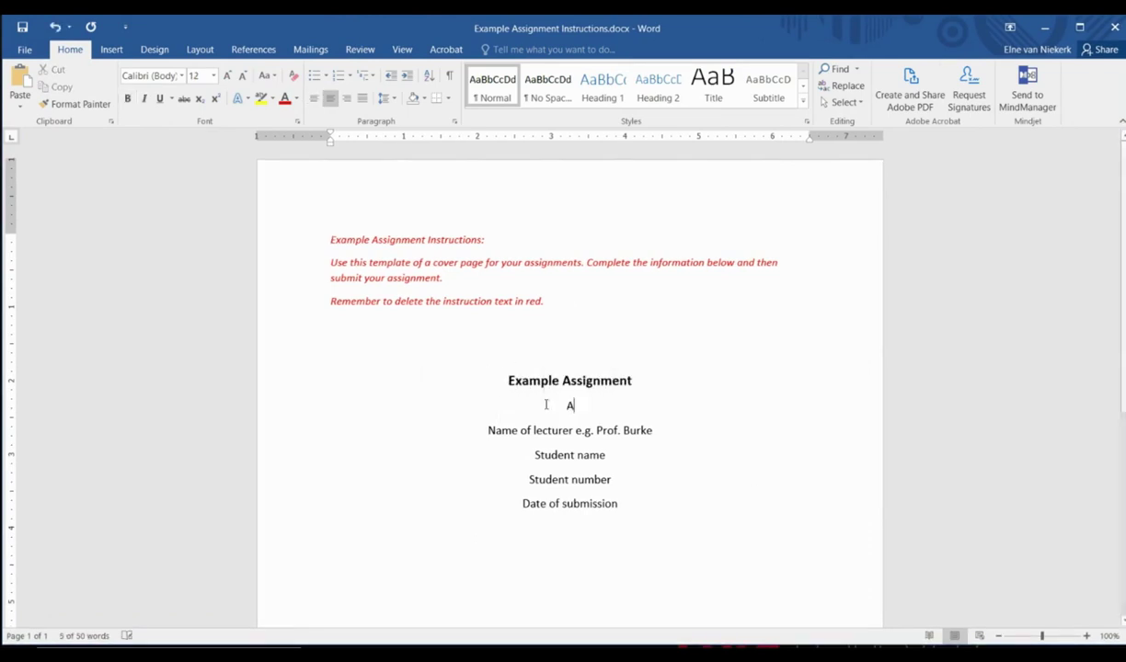
{"action": "left_click_drag", "start_coordinate": [652, 431], "coordinate": [494, 436]}
{"action": "left_click_drag", "start_coordinate": [618, 455], "coordinate": [540, 464]}
{"action": "triple_click", "coordinate": [542, 480]}
{"action": "type", "text": "12345678"}
{"action": "triple_click", "coordinate": [512, 505]}
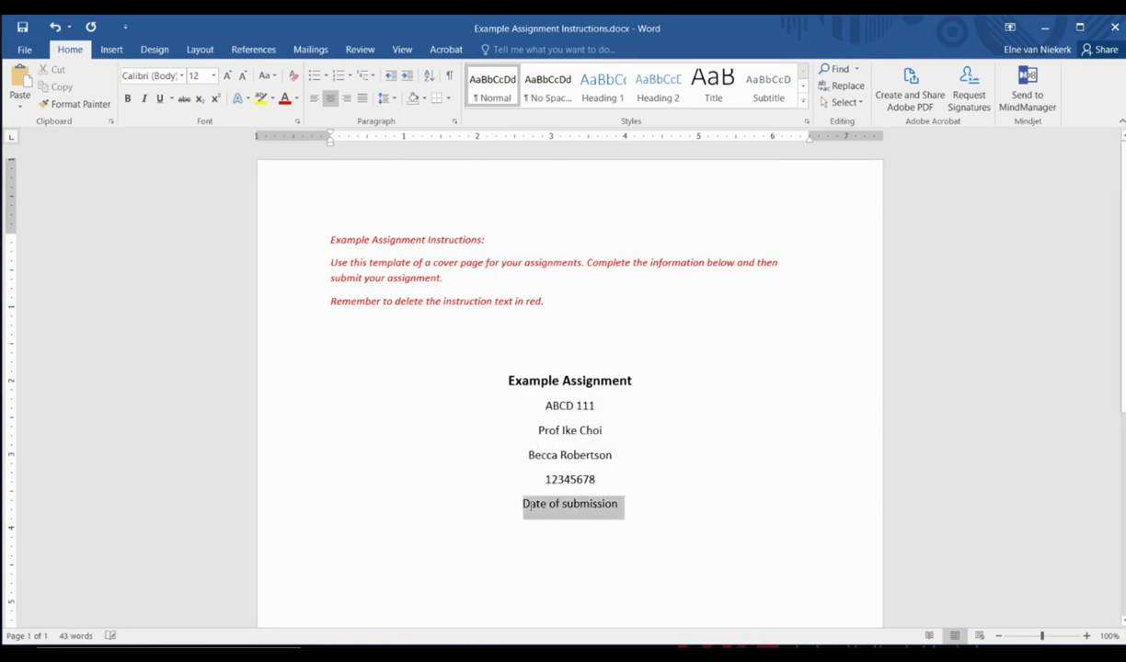
{"action": "type", "text": "19 January 2021"}
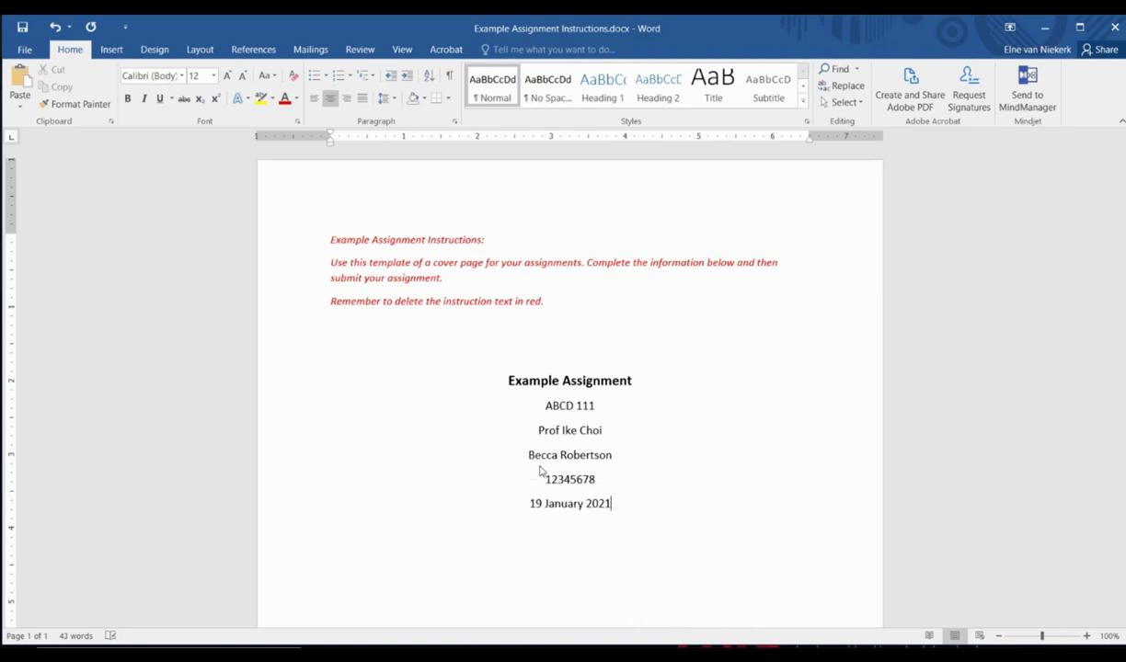
- Delete the red instructions and add a page with 'Heading here' and left-aligned 'Complete assignment.'
{"action": "left_click_drag", "start_coordinate": [545, 304], "coordinate": [340, 243]}
{"action": "key", "text": "Delete"}
{"action": "key", "text": "ctrl+End"}
{"action": "key", "text": "ctrl+Return"}
{"action": "scroll", "coordinate": [652, 427], "scroll_direction": "down", "scroll_amount": 2}
{"action": "type", "text": "Heading here"}
{"action": "key", "text": "Return"}
{"action": "key", "text": "ctrl+l"}
{"action": "type", "text": "Complete assignment."}
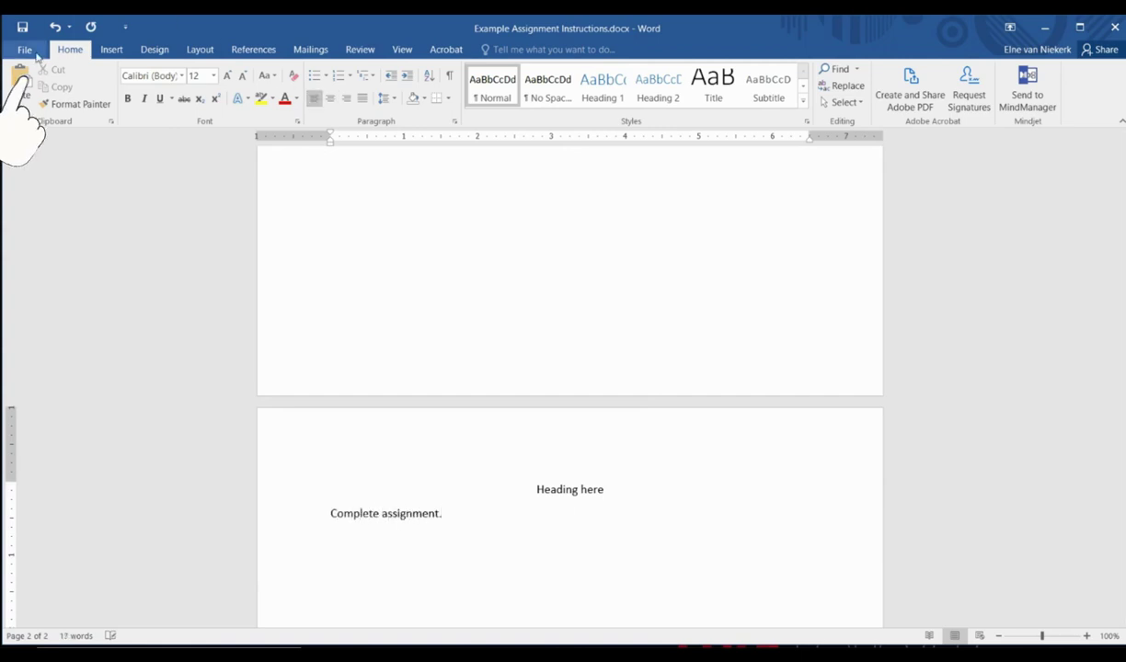
- Save a copy in New folder (2) as Example Assignment_[student number].docx
{"action": "left_click", "coordinate": [25, 49]}
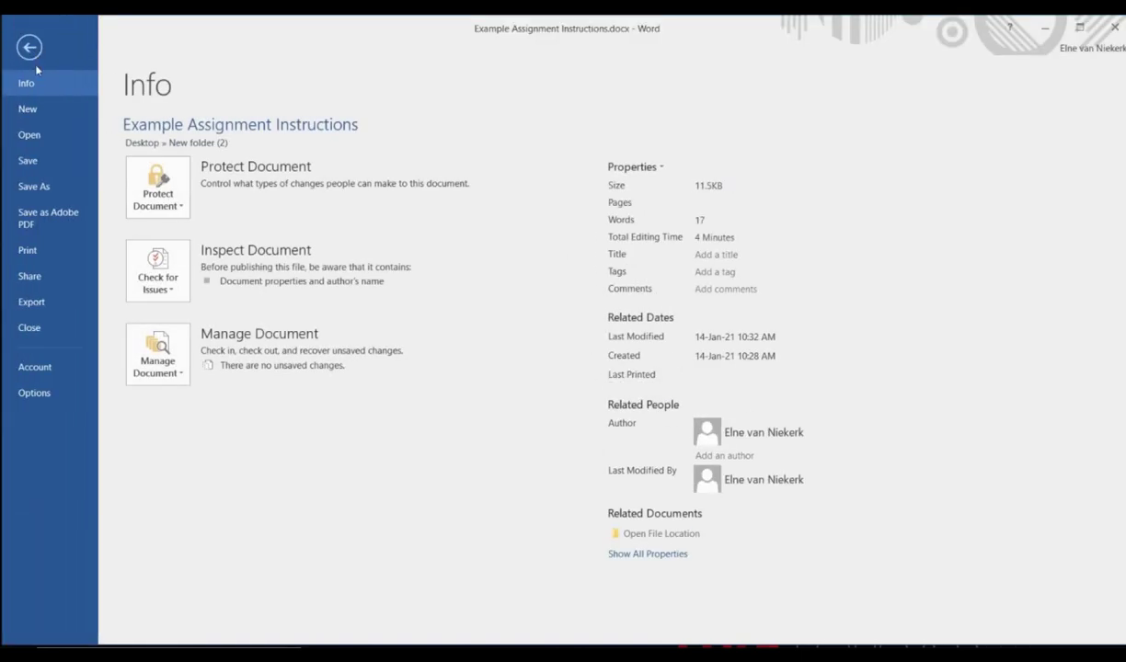
{"action": "left_click", "coordinate": [55, 187]}
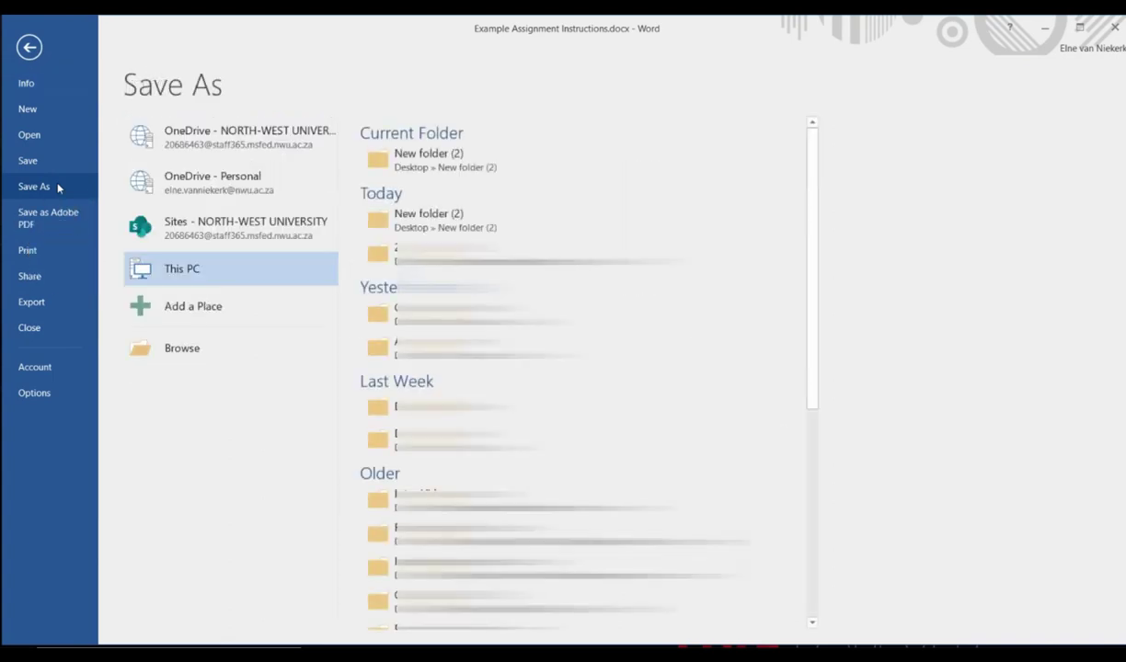
{"action": "left_click", "coordinate": [420, 165]}
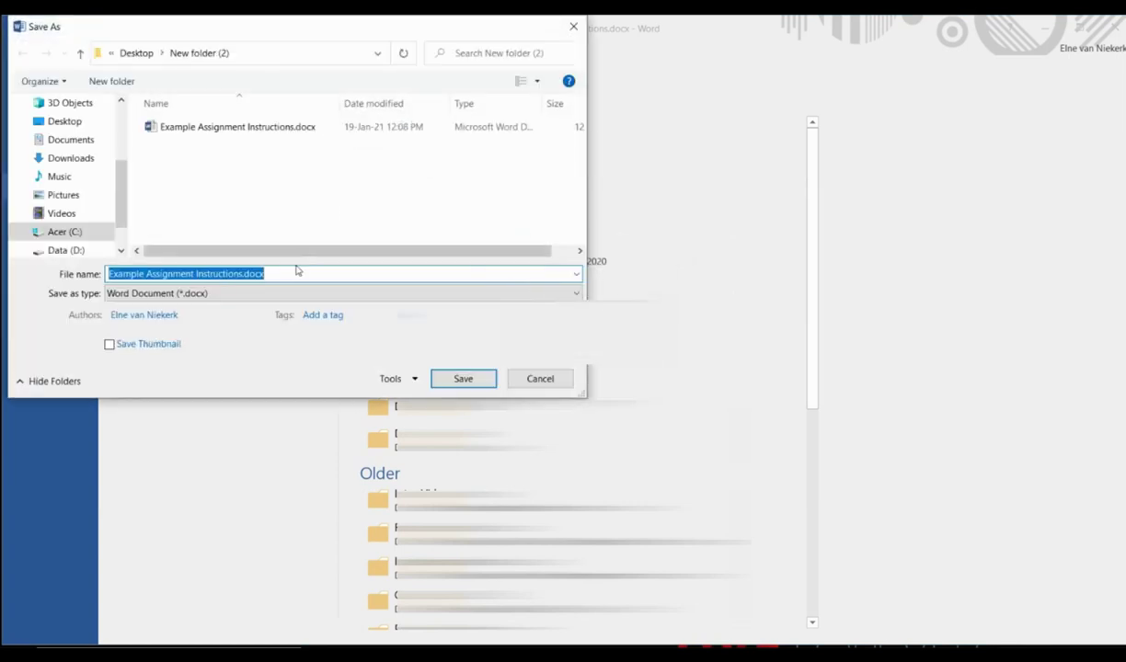
{"action": "left_click", "coordinate": [209, 273]}
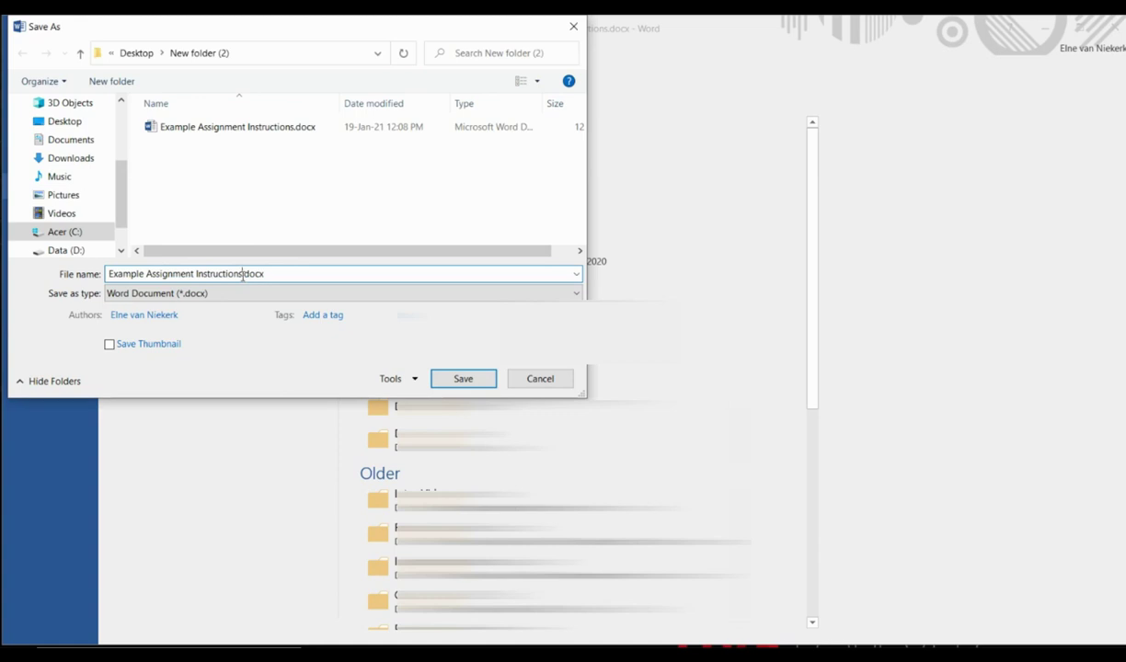
{"action": "left_click_drag", "start_coordinate": [243, 274], "coordinate": [196, 273]}
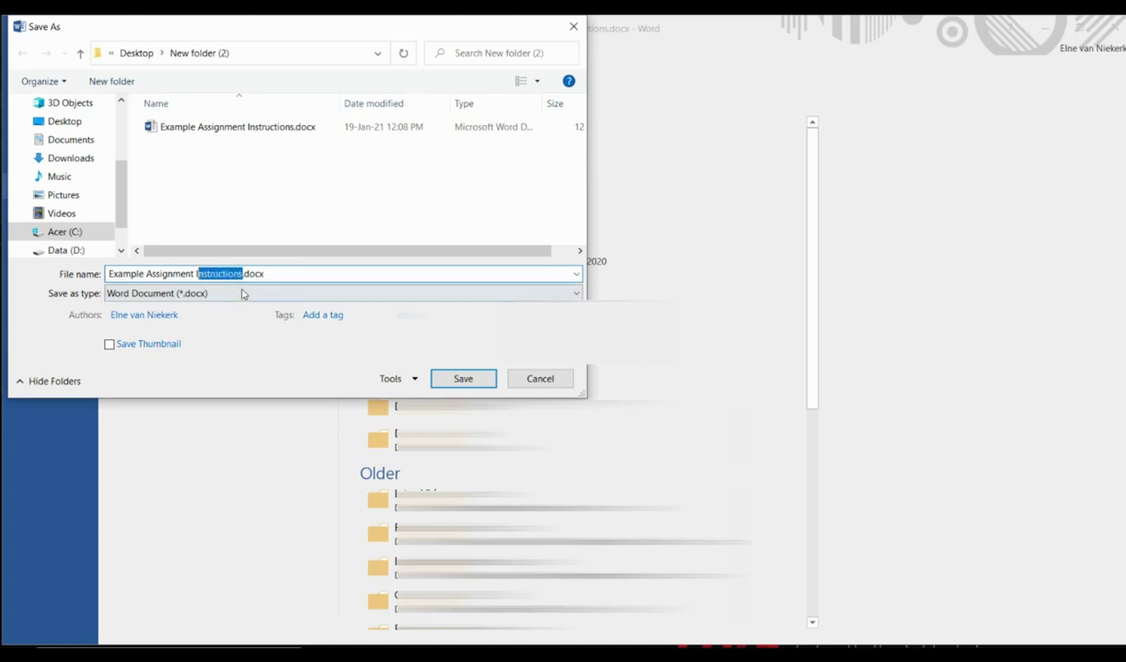
{"action": "key", "text": "BackSpace"}
{"action": "key", "text": "BackSpace"}
{"action": "type", "text": "_12345678"}
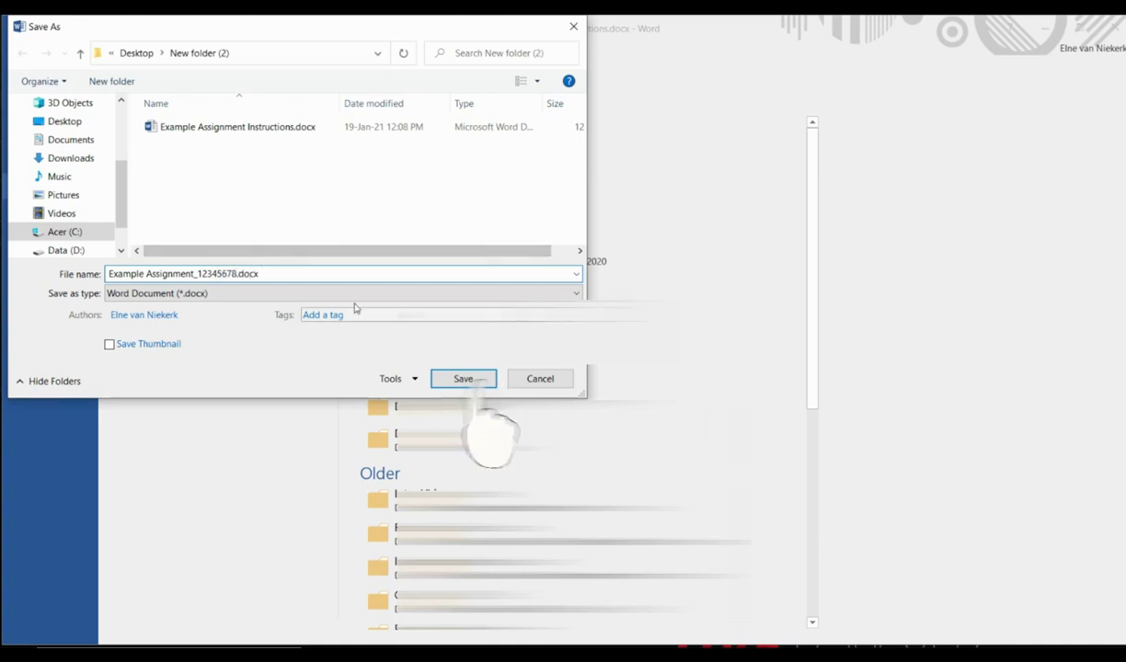
{"action": "left_click", "coordinate": [465, 385]}
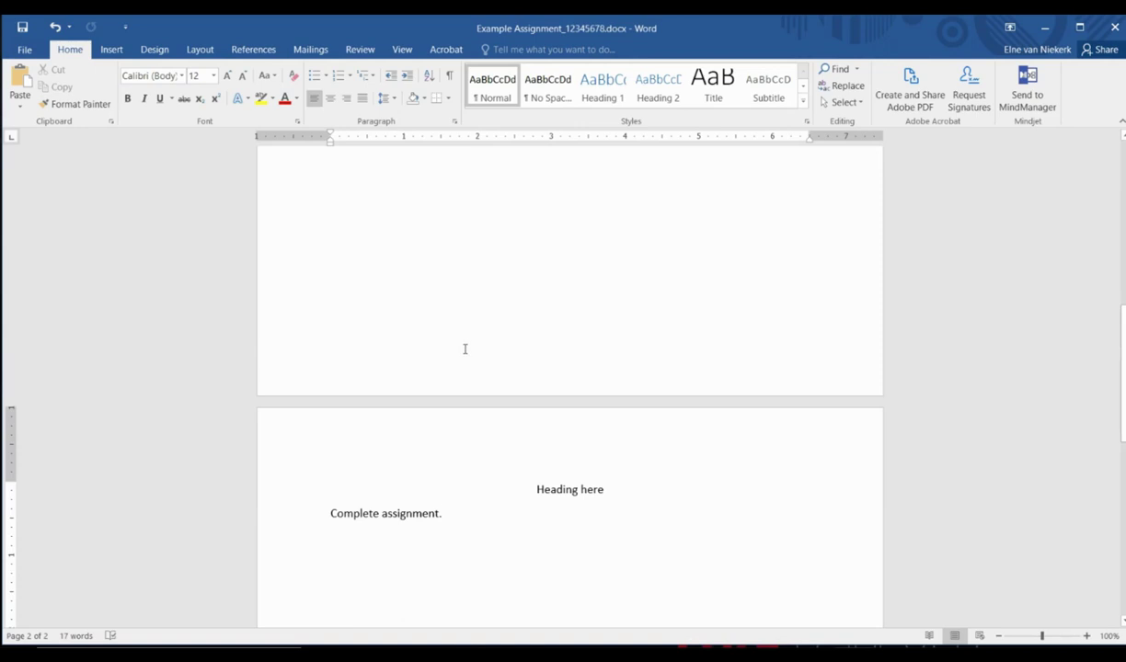
- Close Word and attach Example Assignment_[student number].docx to the eFundi submission
{"action": "left_click", "coordinate": [1114, 27]}
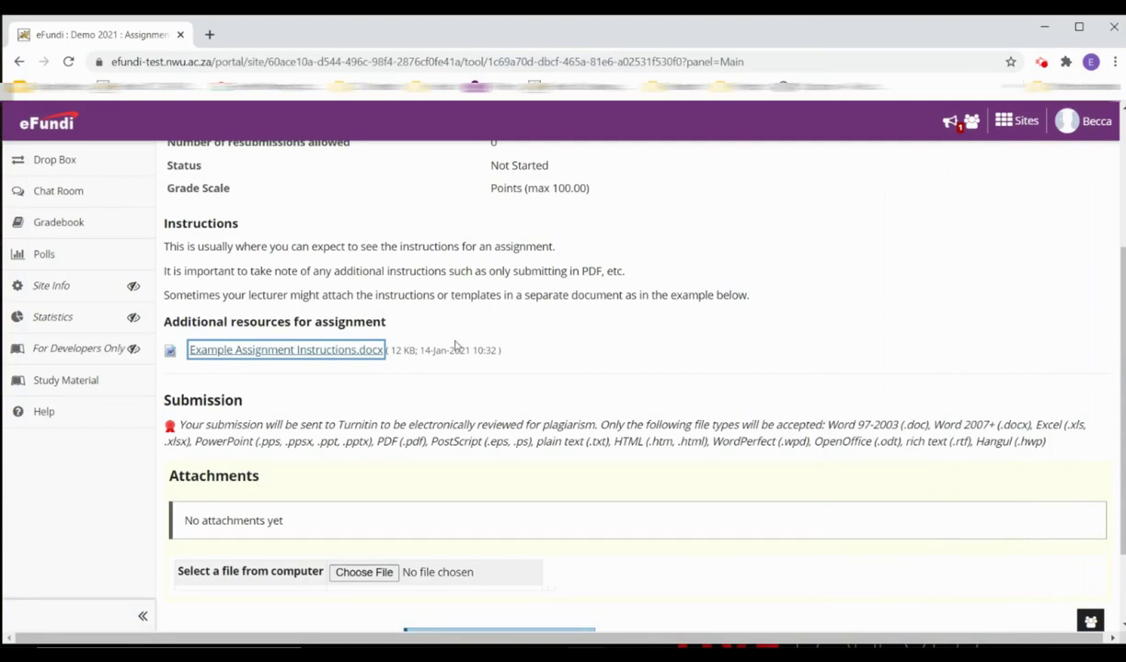
{"action": "scroll", "coordinate": [454, 345], "scroll_direction": "down", "scroll_amount": 2}
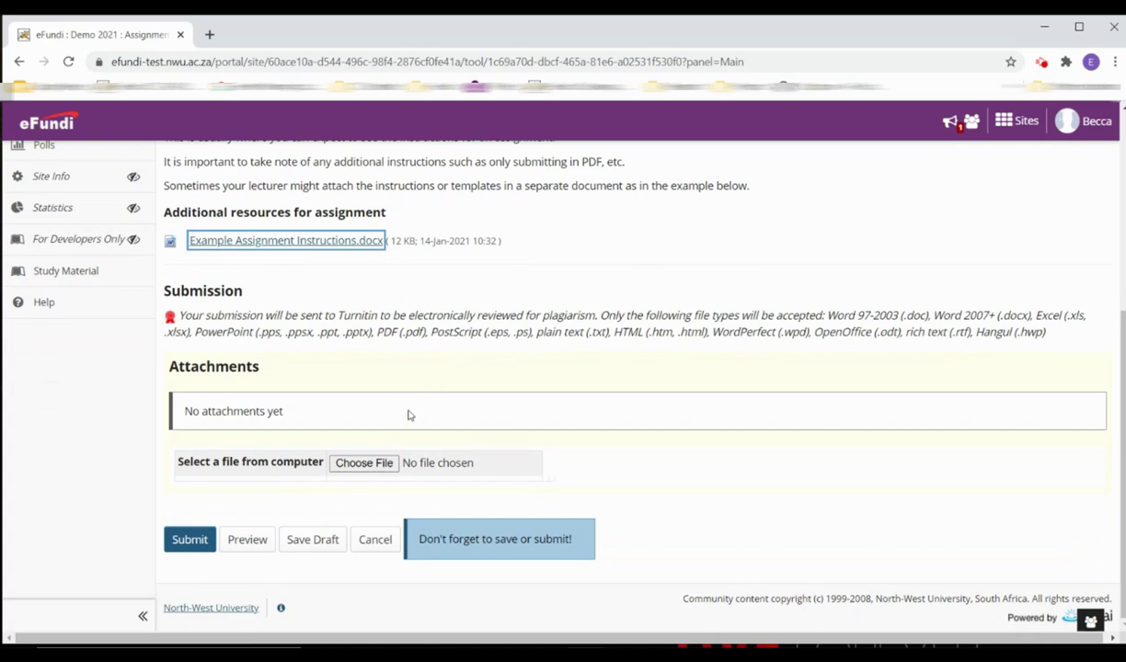
{"action": "left_click", "coordinate": [387, 464]}
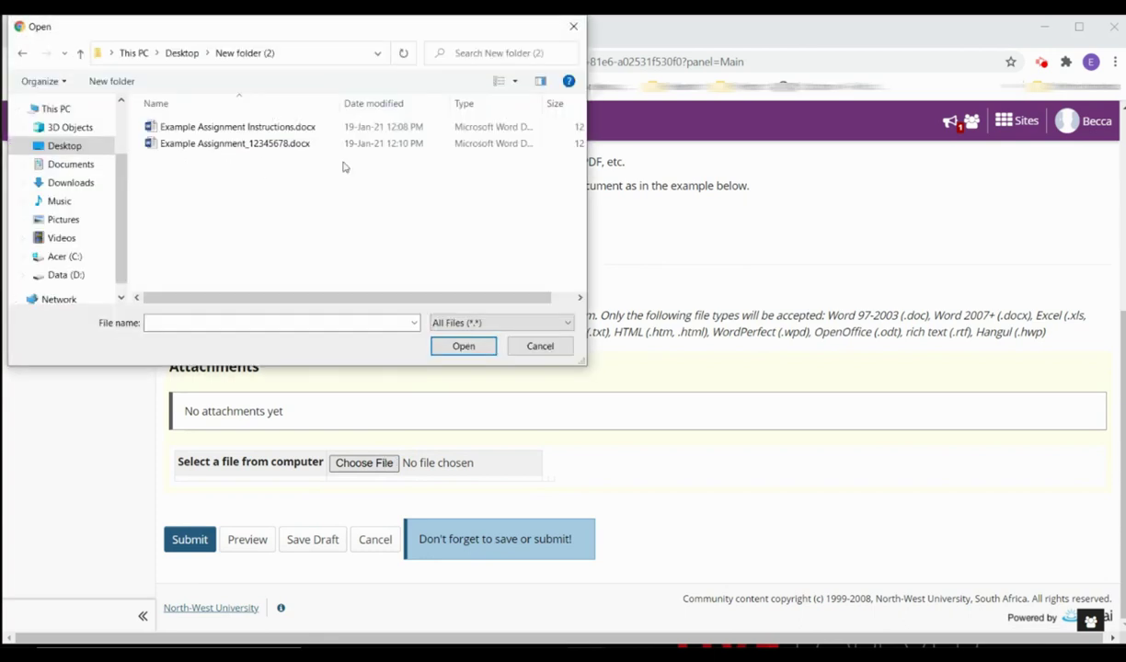
{"action": "left_click", "coordinate": [232, 147]}
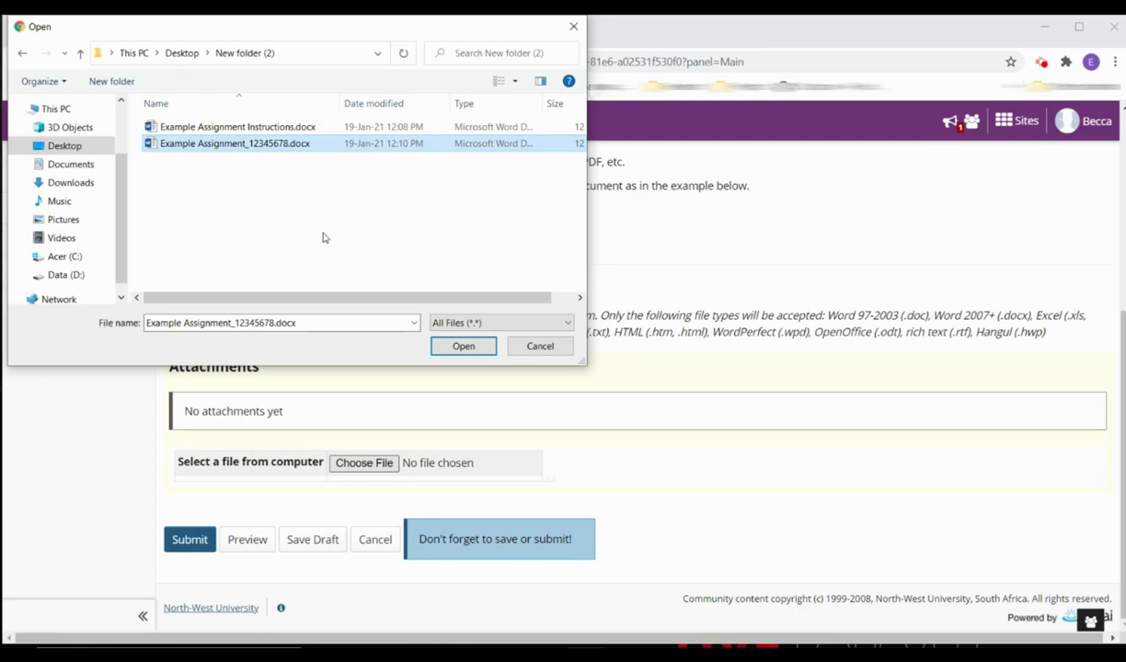
{"action": "left_click", "coordinate": [460, 347]}
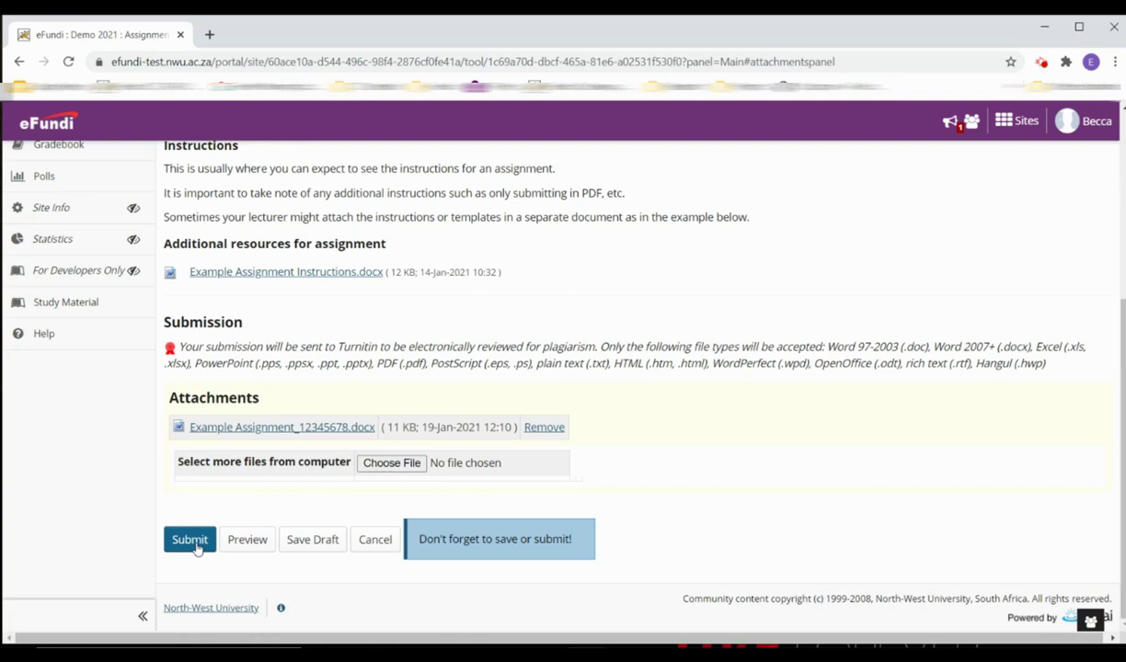
- Submit Example Assignment with its attachment and go back to the assignments list
{"action": "left_click", "coordinate": [193, 541]}
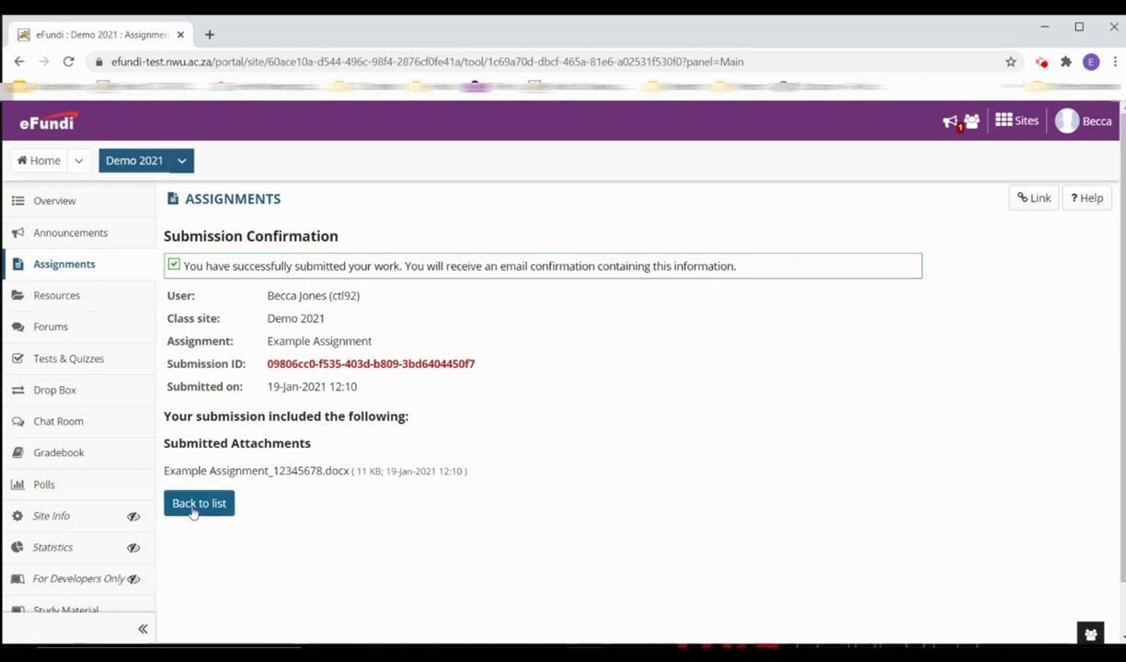
{"action": "left_click", "coordinate": [193, 511]}
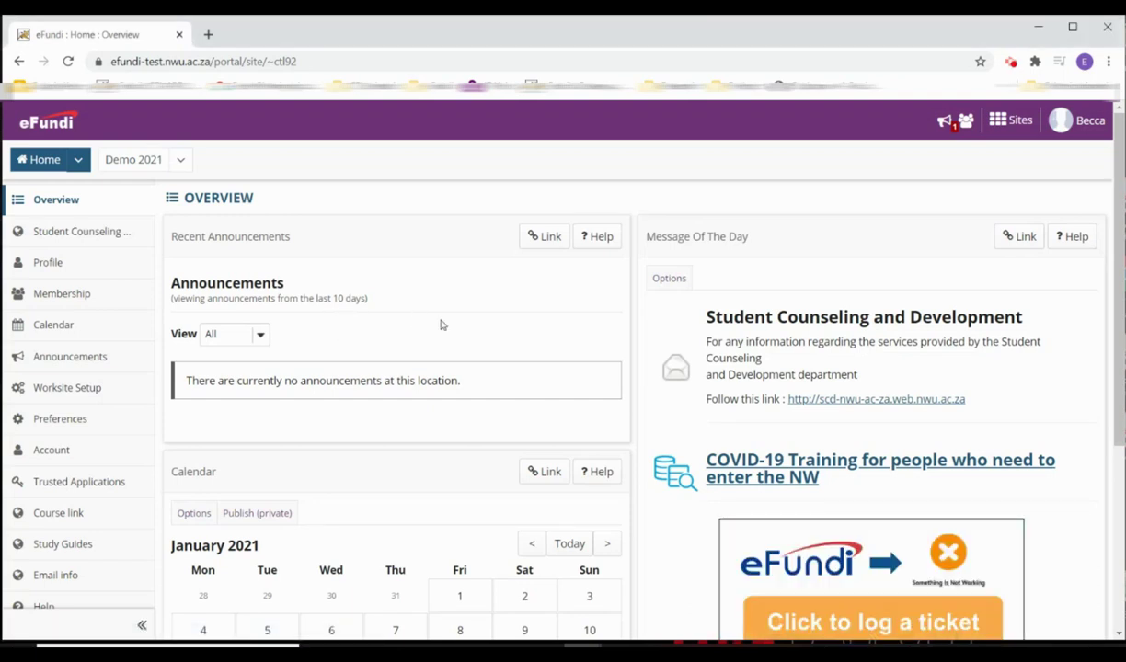
- Reopen Example Assignment from Demo 2021's Assignments to see its Submitted status
{"action": "left_click", "coordinate": [127, 162]}
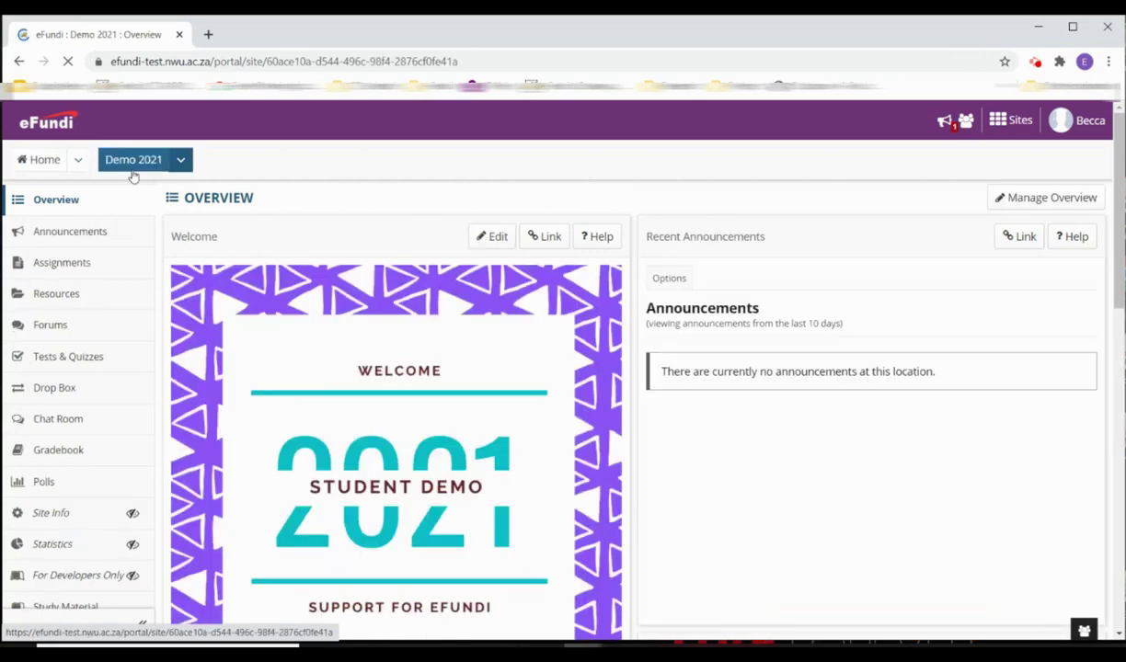
{"action": "left_click", "coordinate": [123, 273]}
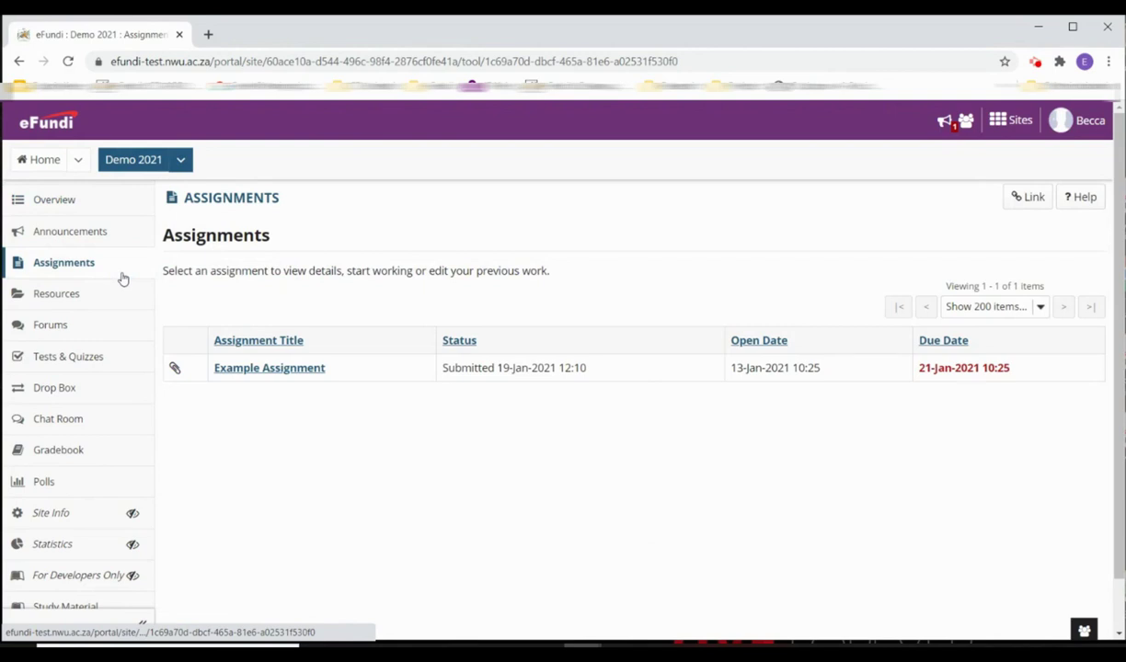
{"action": "left_click", "coordinate": [249, 370]}
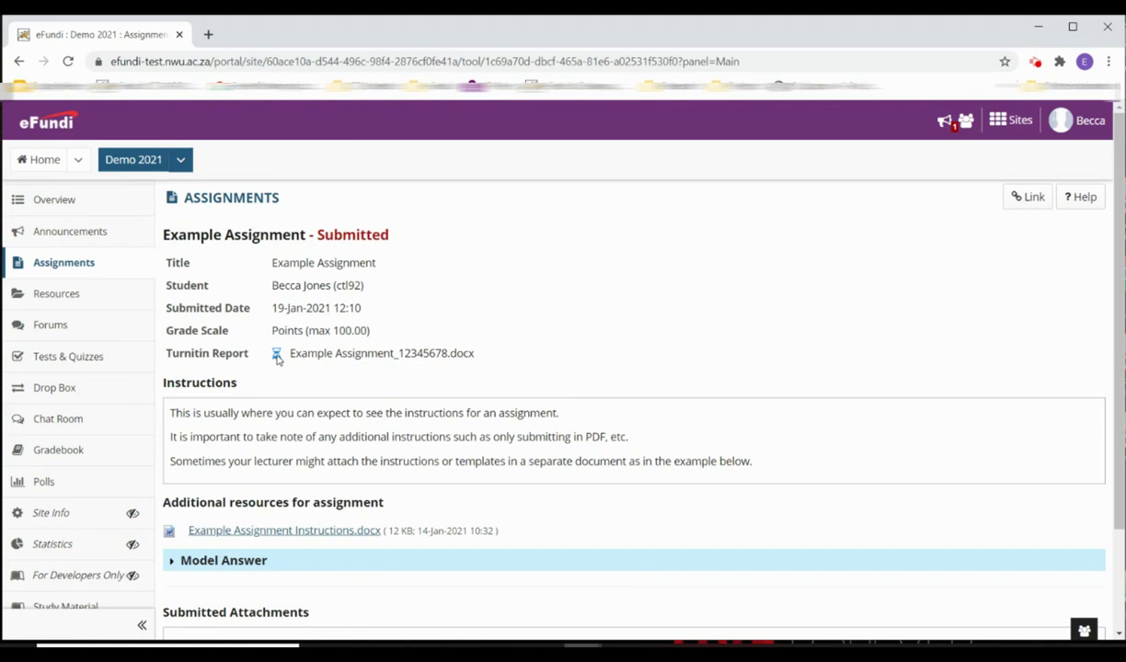
- Expand the Model Answer section, then return to the assignment list
{"action": "scroll", "coordinate": [287, 404], "scroll_direction": "down", "scroll_amount": 3}
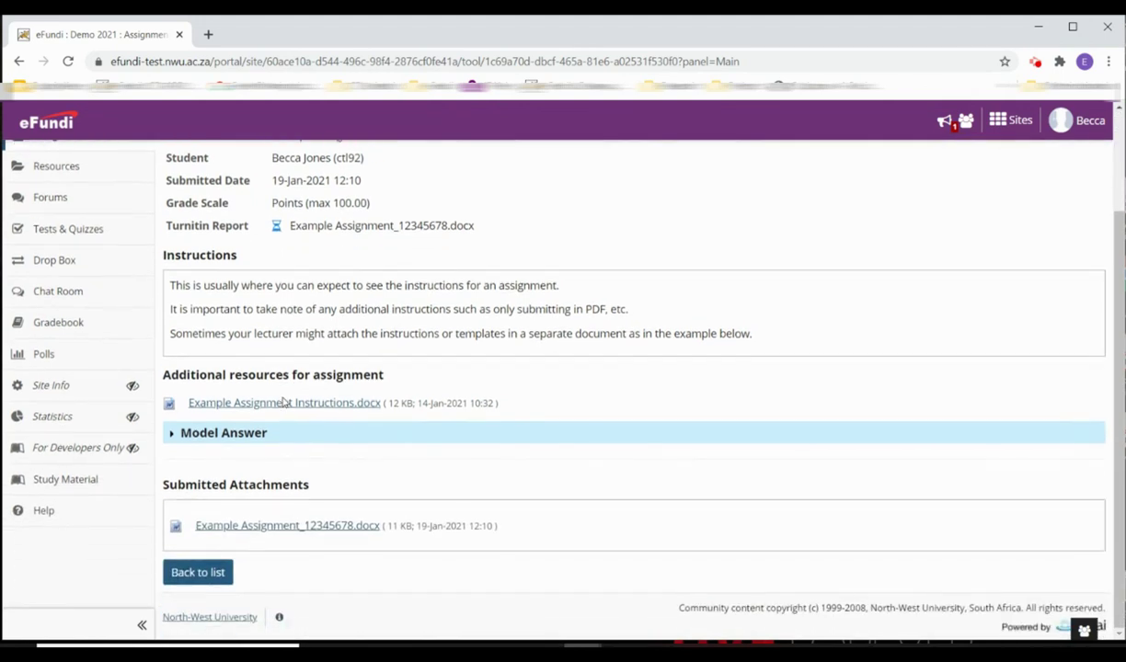
{"action": "left_click", "coordinate": [242, 433]}
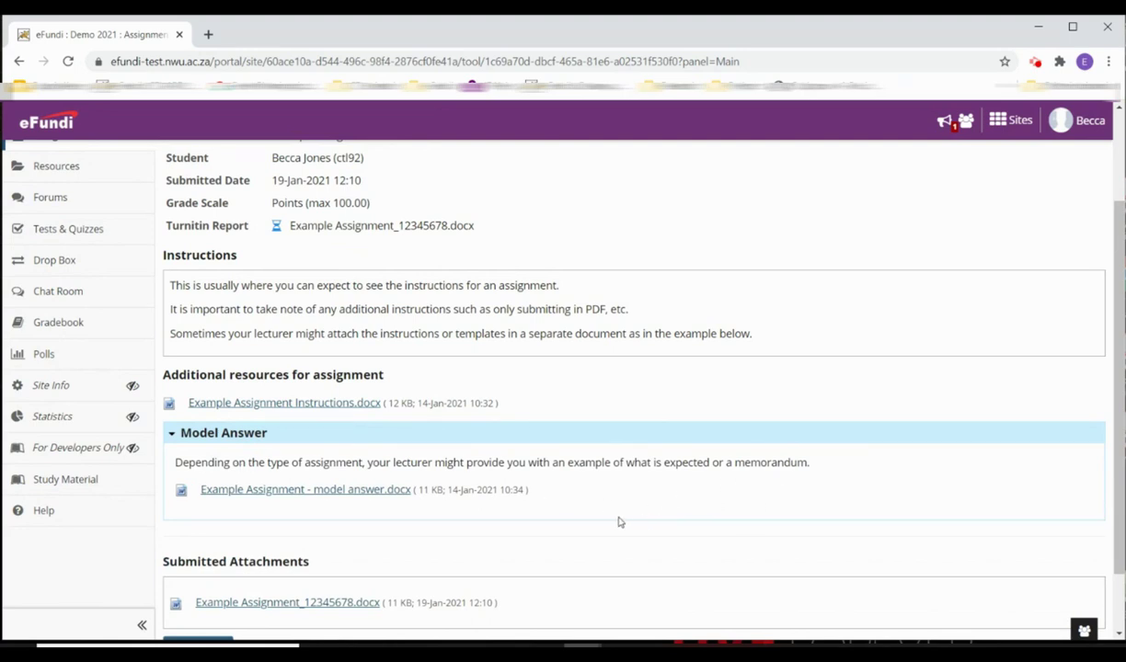
{"action": "scroll", "coordinate": [618, 522], "scroll_direction": "down", "scroll_amount": 2}
{"action": "left_click", "coordinate": [197, 573]}
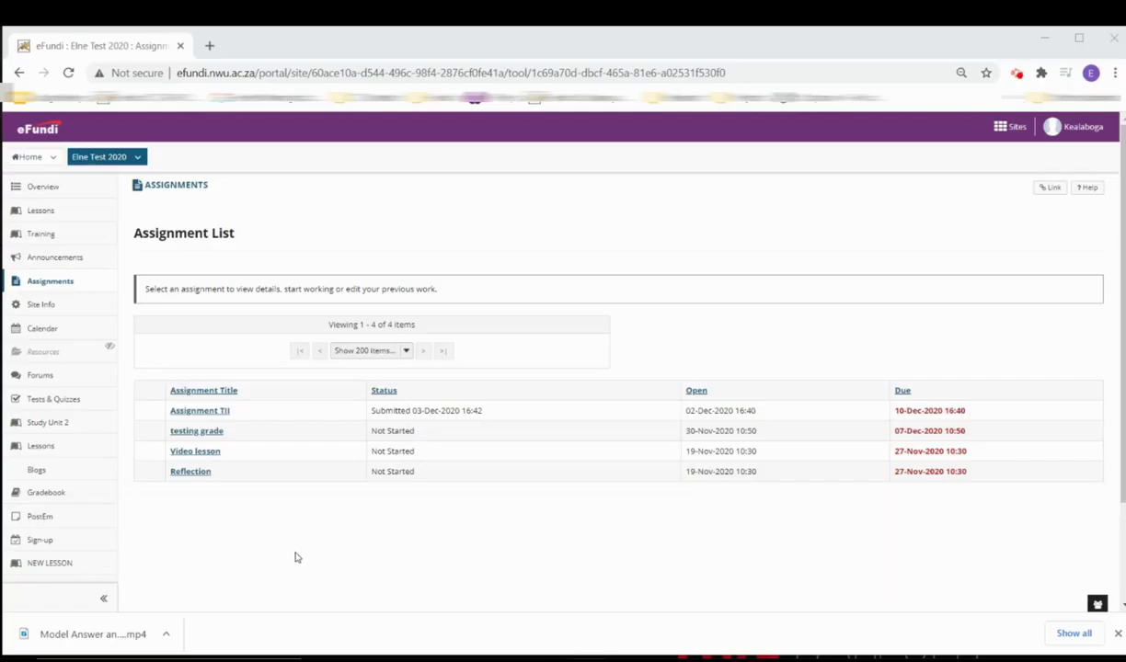
- Open Assignment TII's details and check its Turnitin similarity score of 19
{"action": "left_click", "coordinate": [199, 411]}
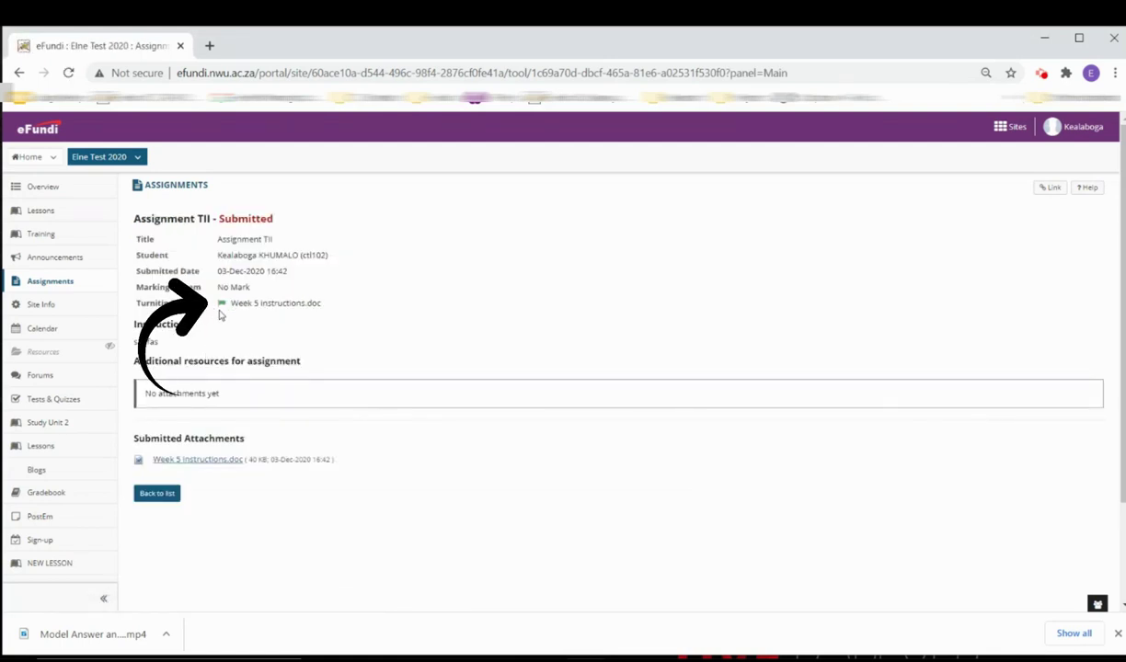
{"action": "mouse_move", "coordinate": [221, 311]}
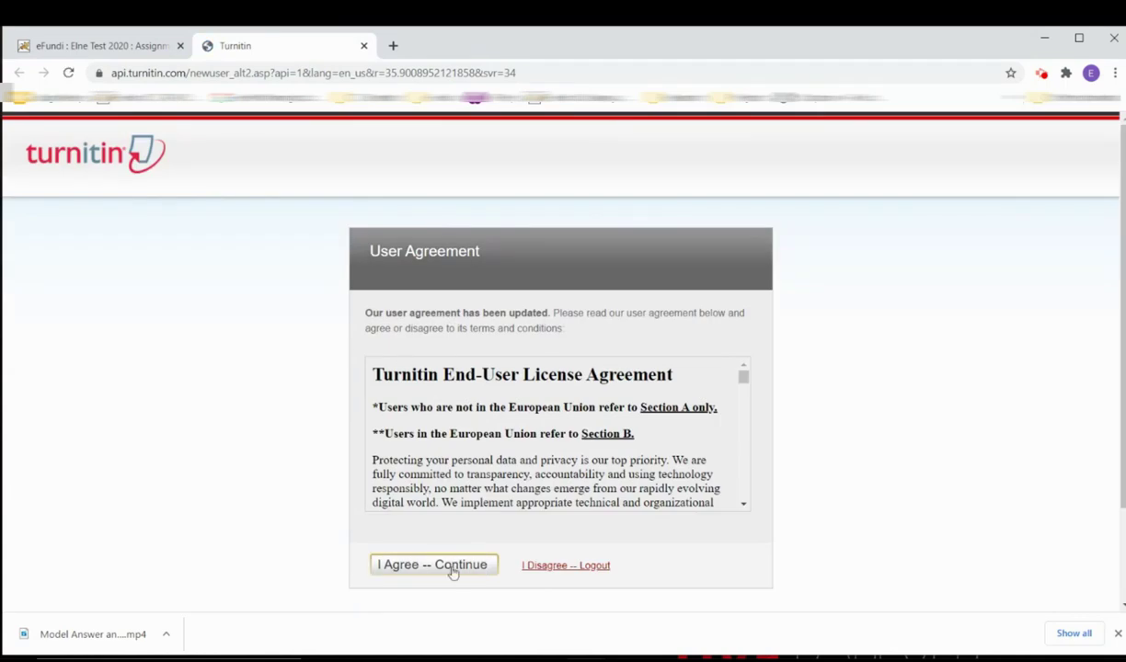
- Accept the Turnitin user agreement and step through the Feedback Studio tour to its end
{"action": "left_click", "coordinate": [450, 569]}
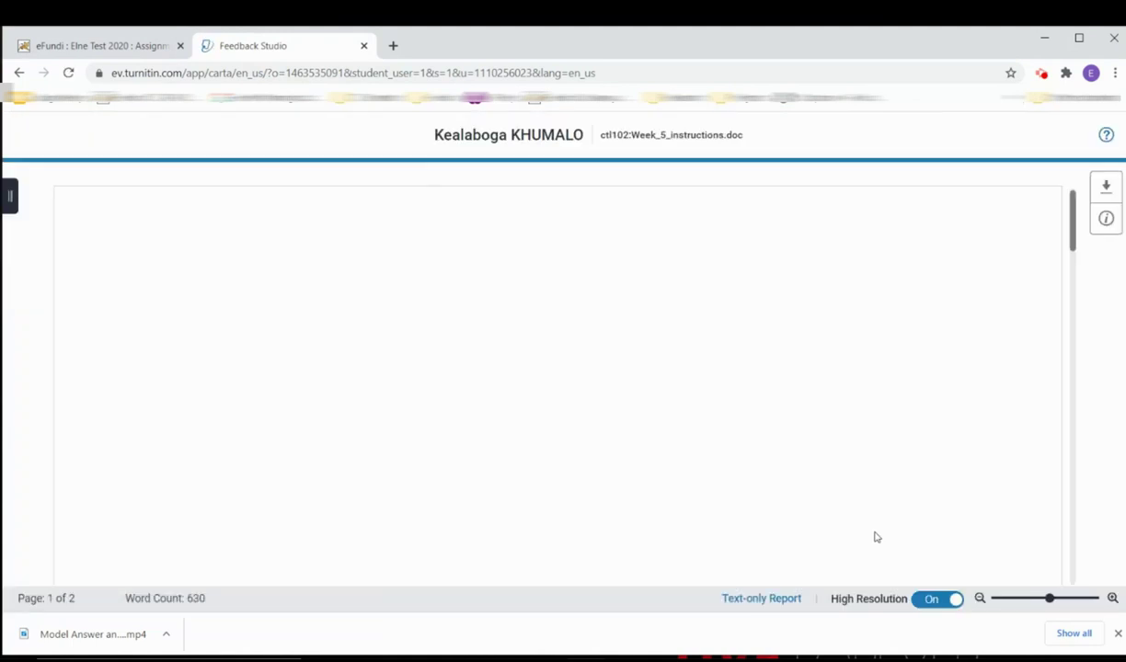
{"action": "left_click", "coordinate": [686, 350]}
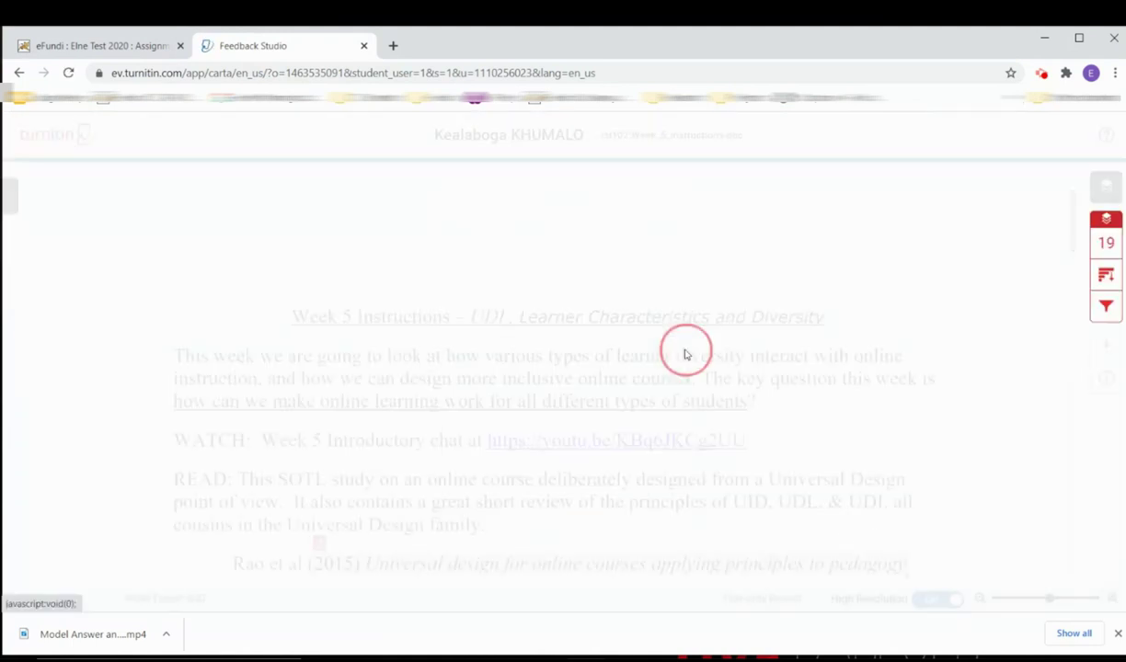
{"action": "left_click", "coordinate": [1078, 305]}
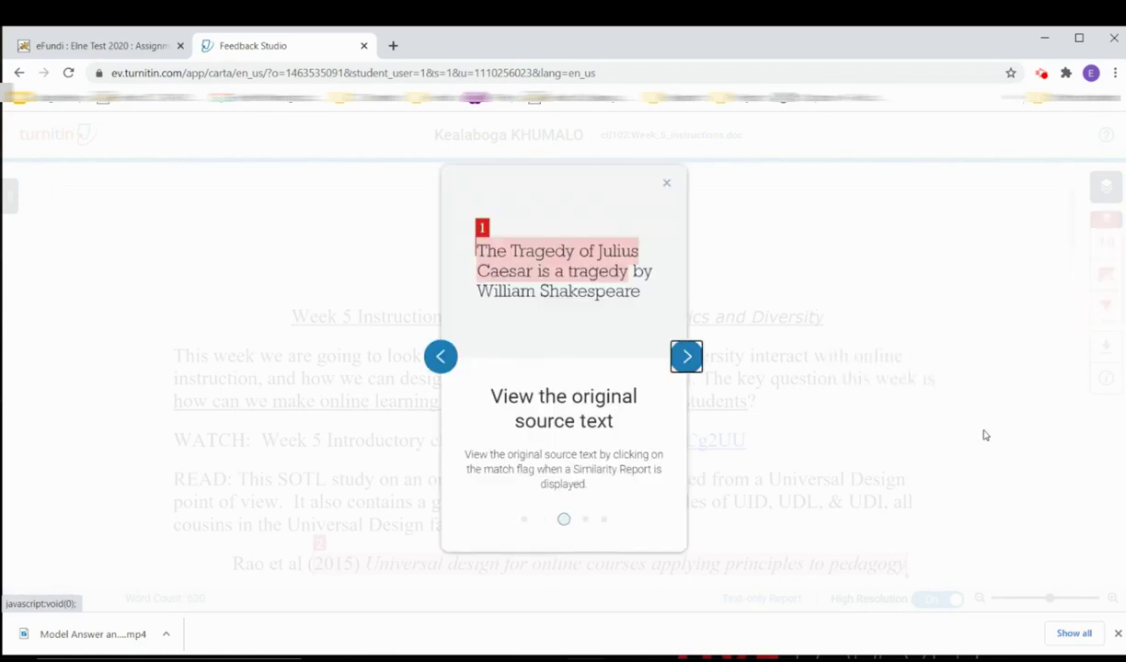
{"action": "left_click", "coordinate": [686, 359]}
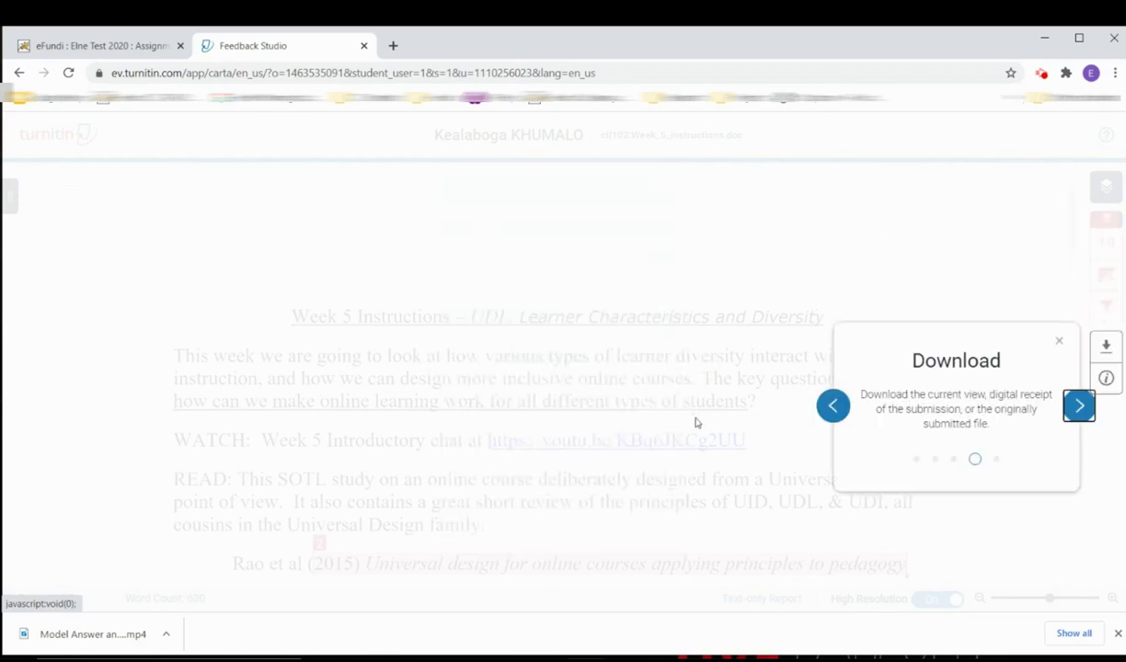
{"action": "left_click", "coordinate": [1079, 406]}
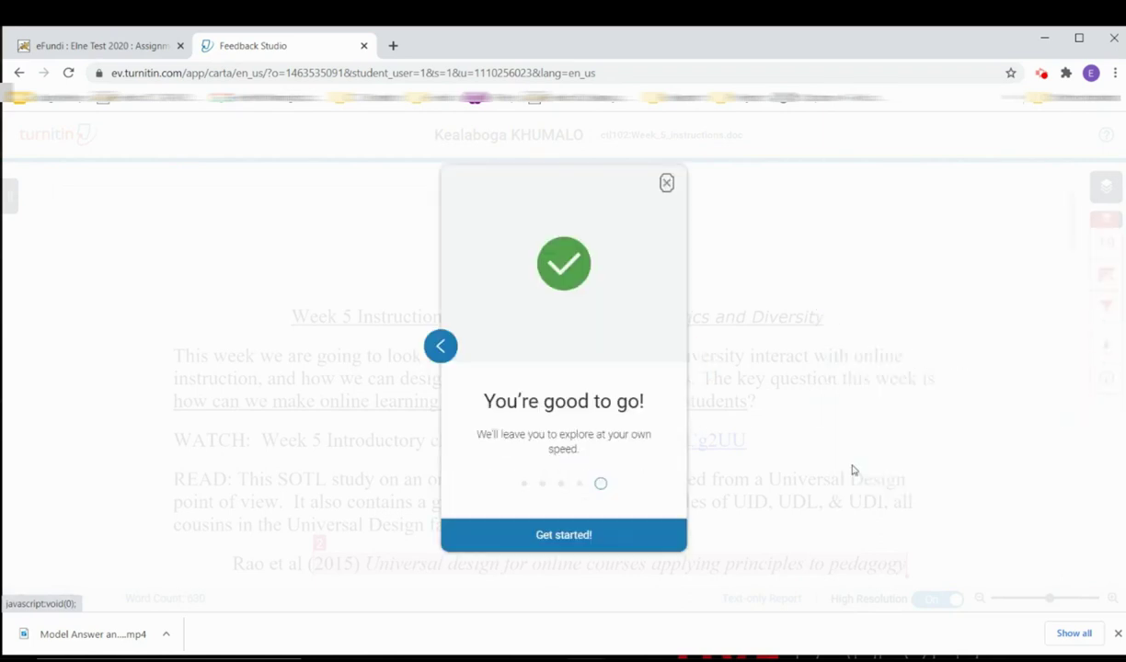
{"action": "left_click", "coordinate": [512, 536]}
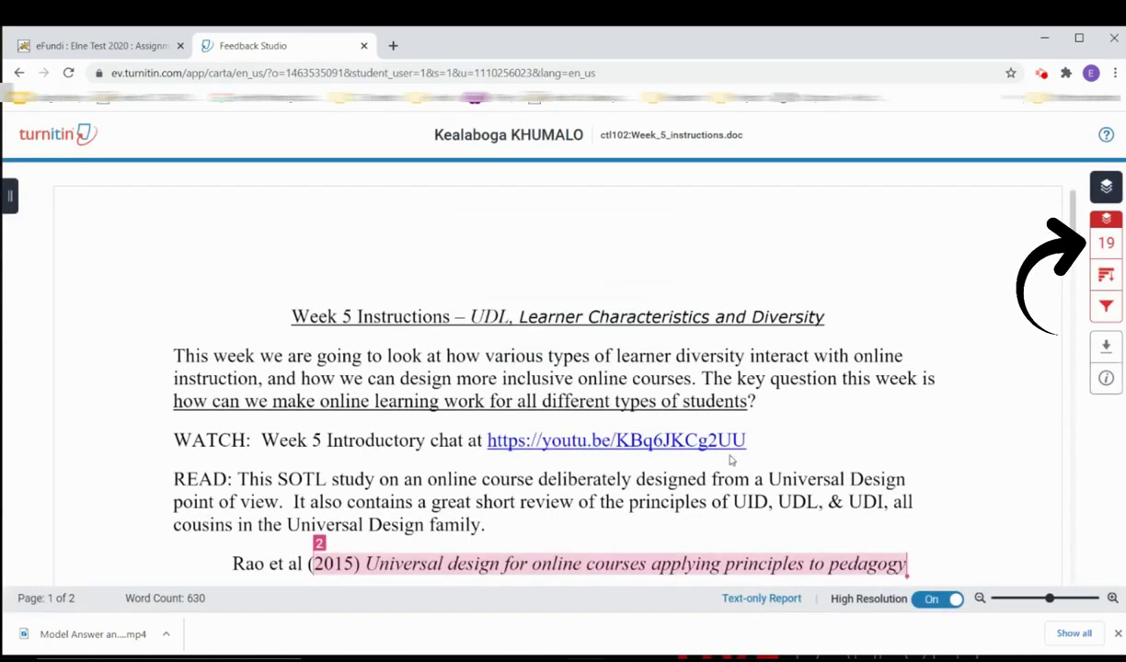
- Locate the portical.org match in the document and read its full source text
{"action": "scroll", "coordinate": [831, 321], "scroll_direction": "down", "scroll_amount": 4}
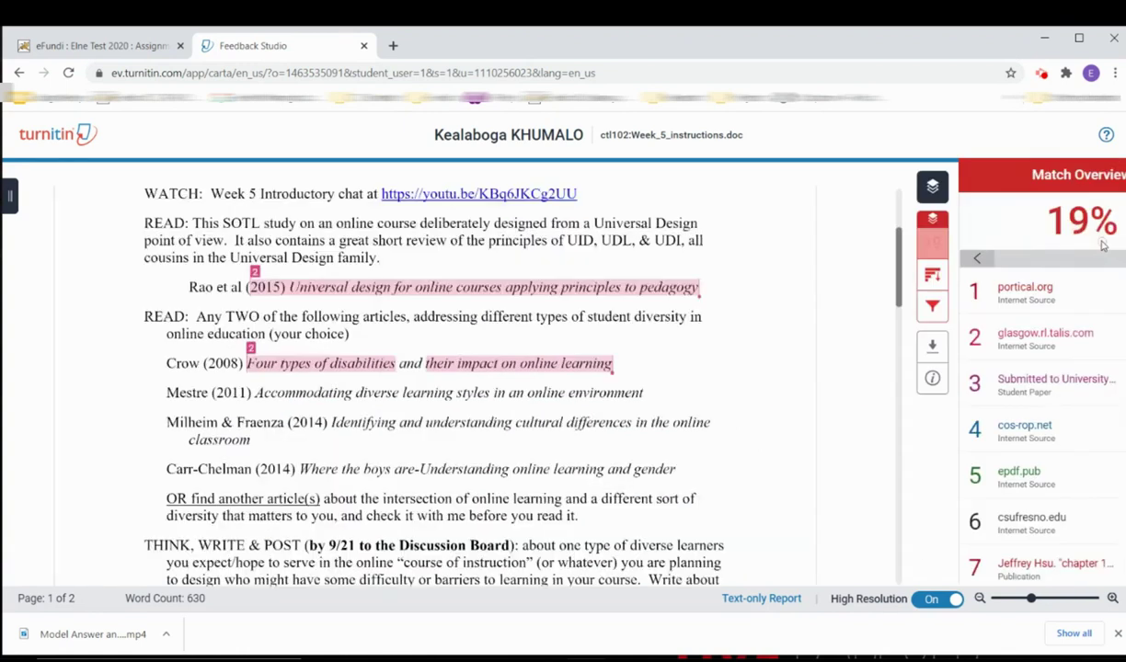
{"action": "left_click", "coordinate": [953, 290]}
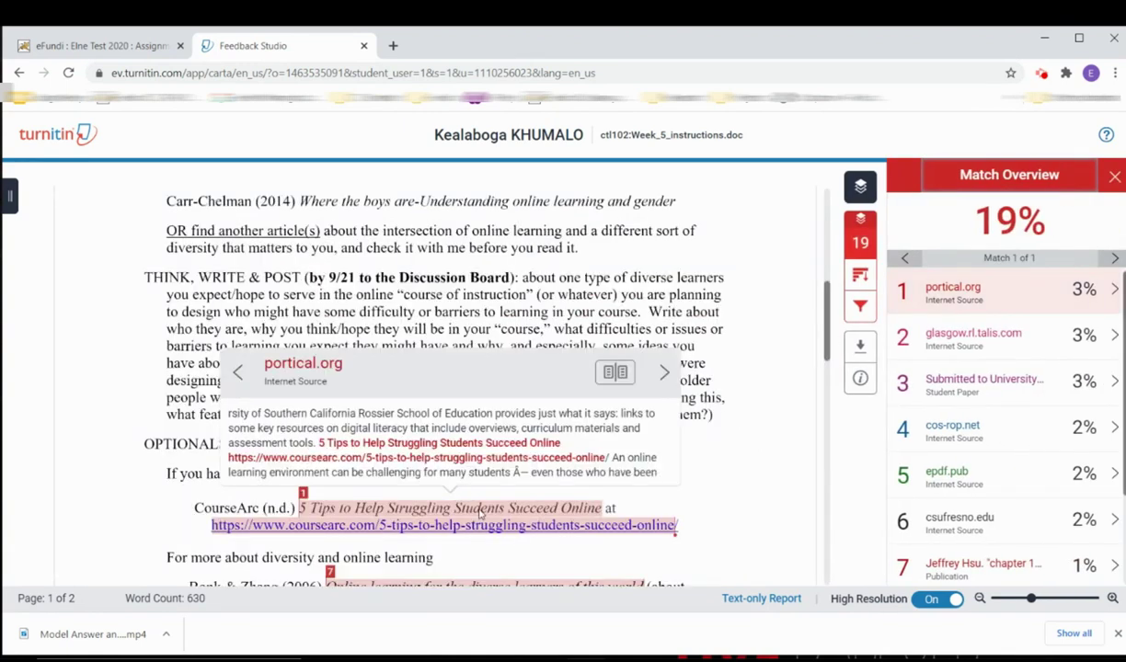
{"action": "scroll", "coordinate": [479, 515], "scroll_direction": "down", "scroll_amount": 1}
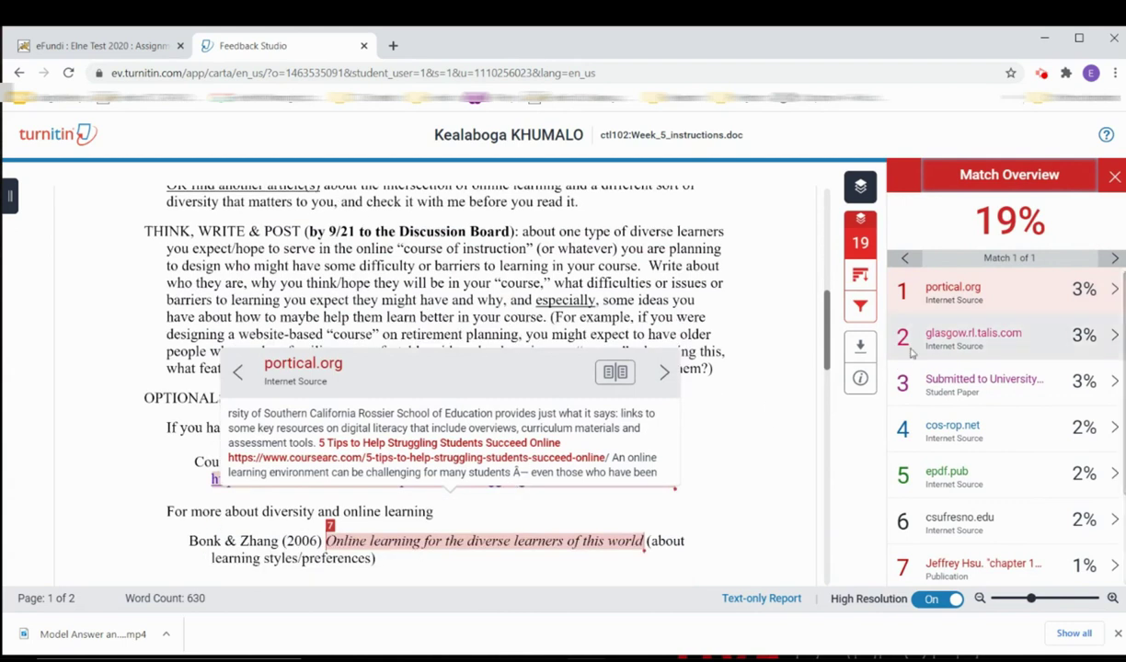
{"action": "left_click", "coordinate": [611, 371]}
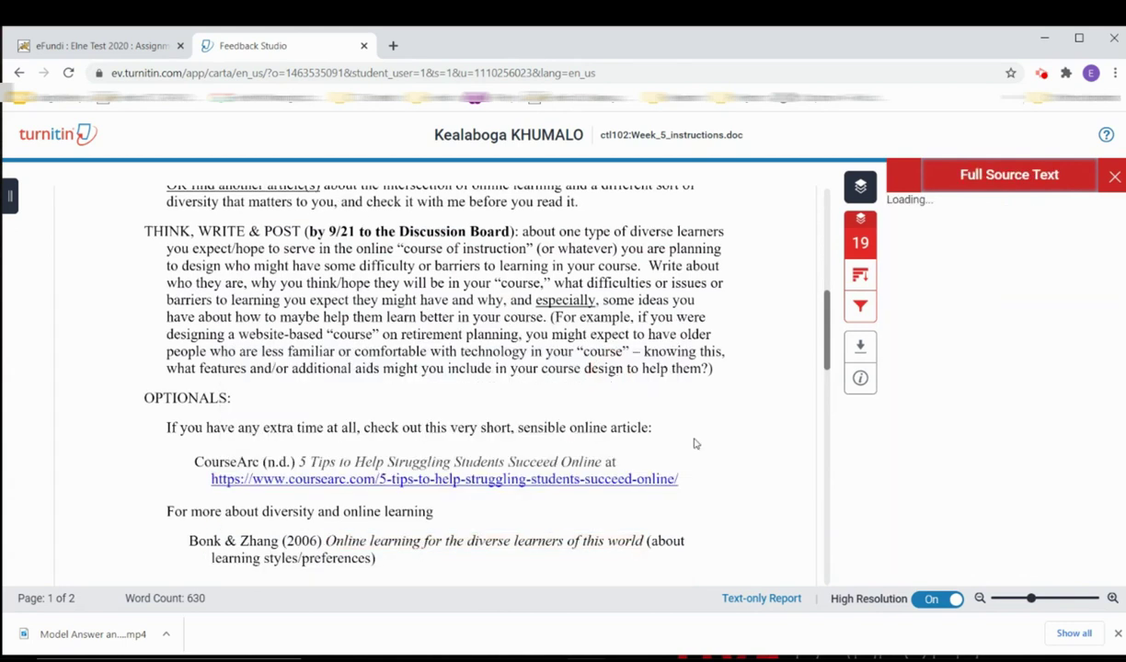
{"action": "scroll", "coordinate": [968, 306], "scroll_direction": "up", "scroll_amount": 3}
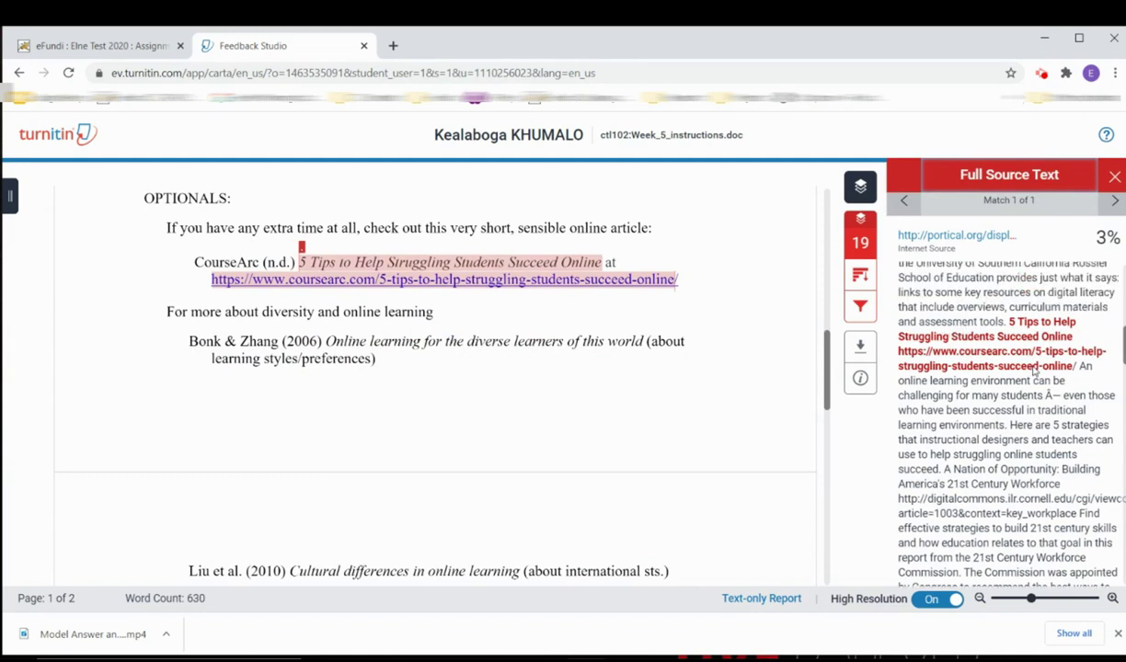
{"action": "scroll", "coordinate": [1032, 370], "scroll_direction": "down", "scroll_amount": 3}
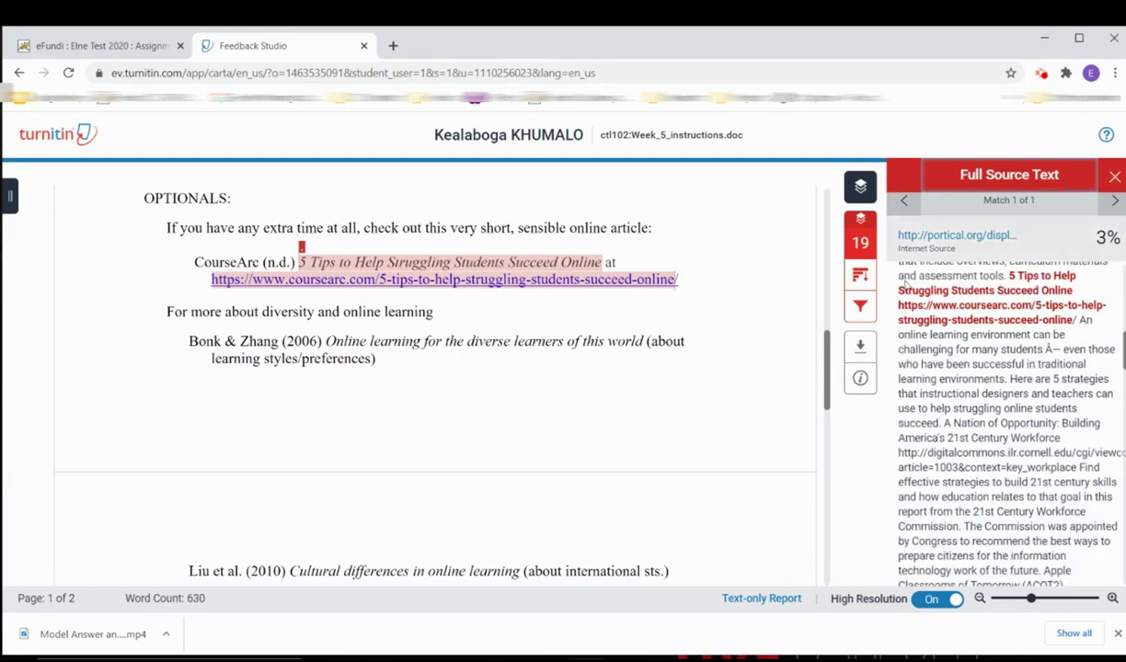
{"action": "scroll", "coordinate": [536, 428], "scroll_direction": "down", "scroll_amount": 1}
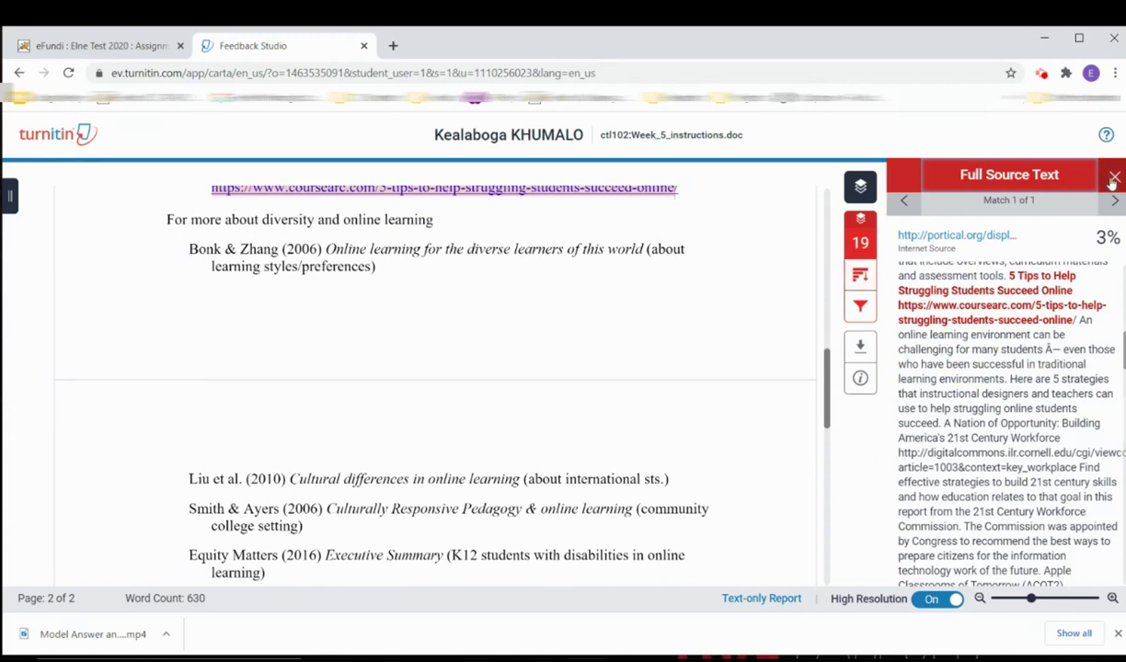
{"action": "left_click", "coordinate": [1020, 179]}
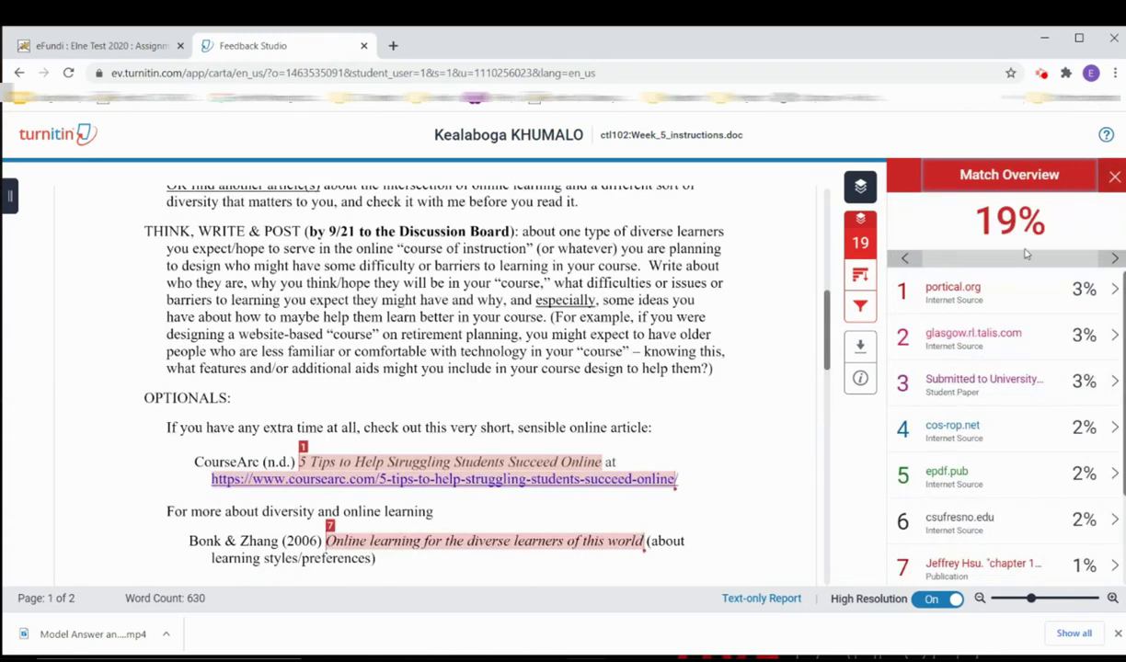
- Check the glasgow.rl.talis.com and third-source matches, then read the cos-rop.net full source text
{"action": "left_click", "coordinate": [985, 337]}
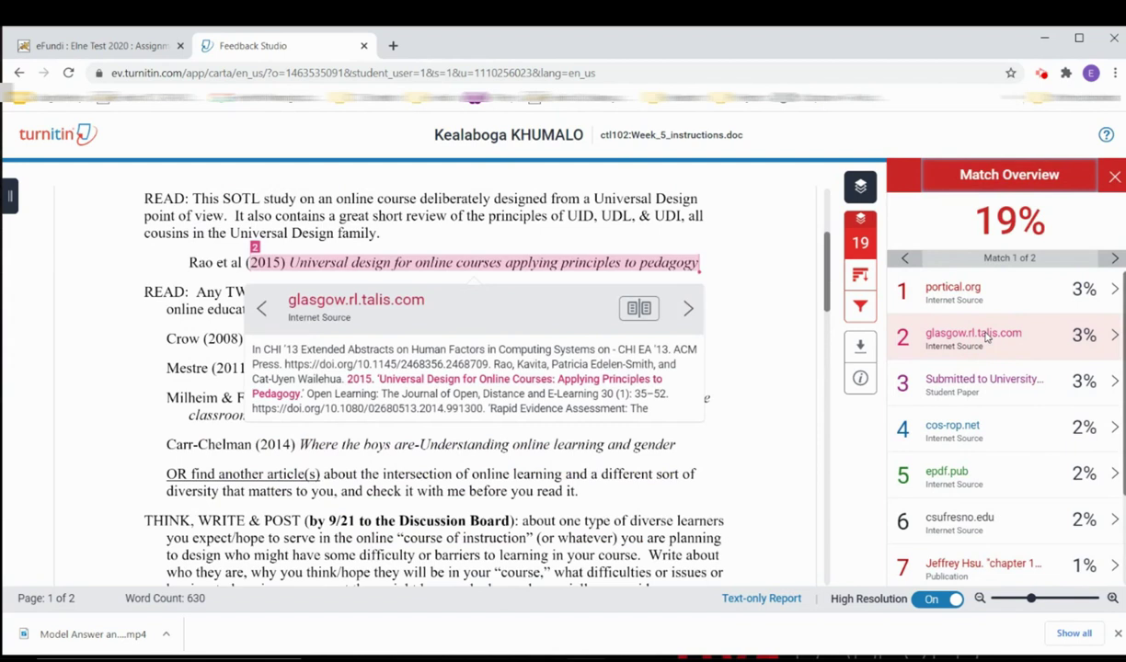
{"action": "left_click", "coordinate": [980, 387]}
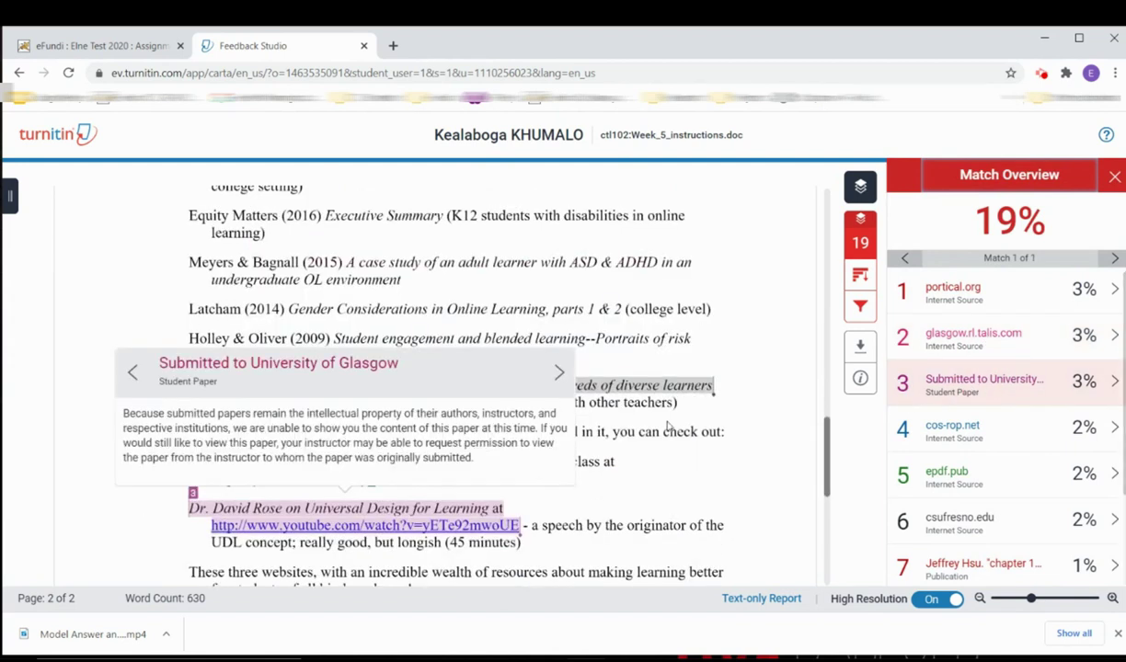
{"action": "left_click", "coordinate": [558, 373]}
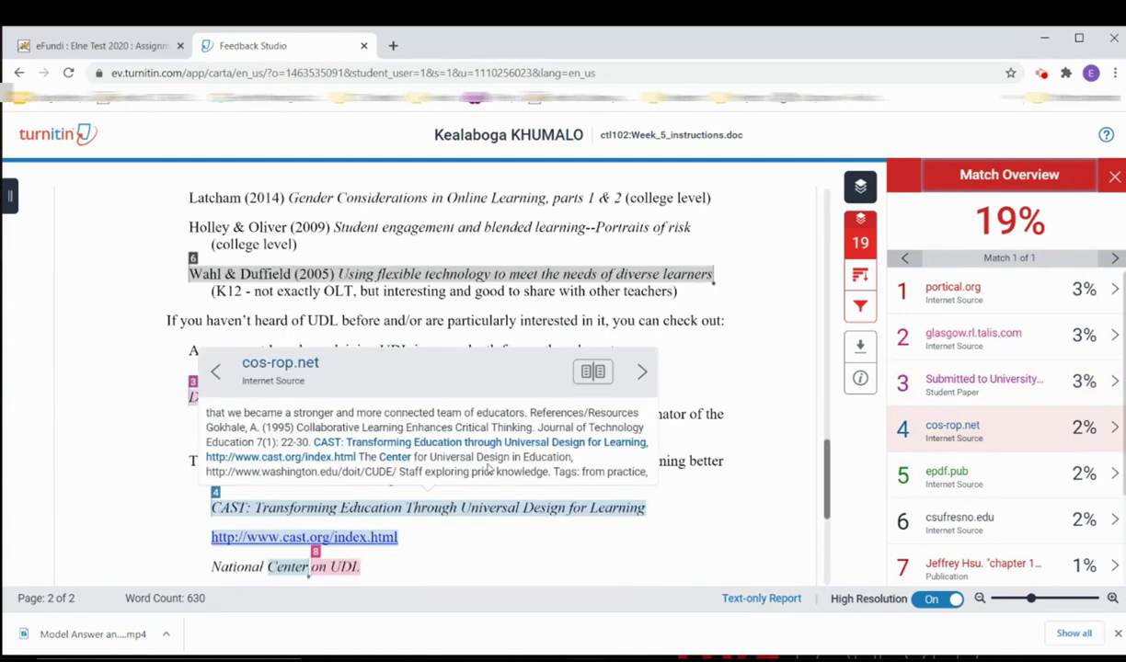
{"action": "scroll", "coordinate": [476, 520], "scroll_direction": "down", "scroll_amount": 1}
{"action": "left_click", "coordinate": [592, 371]}
{"action": "scroll", "coordinate": [598, 371], "scroll_direction": "down", "scroll_amount": 3}
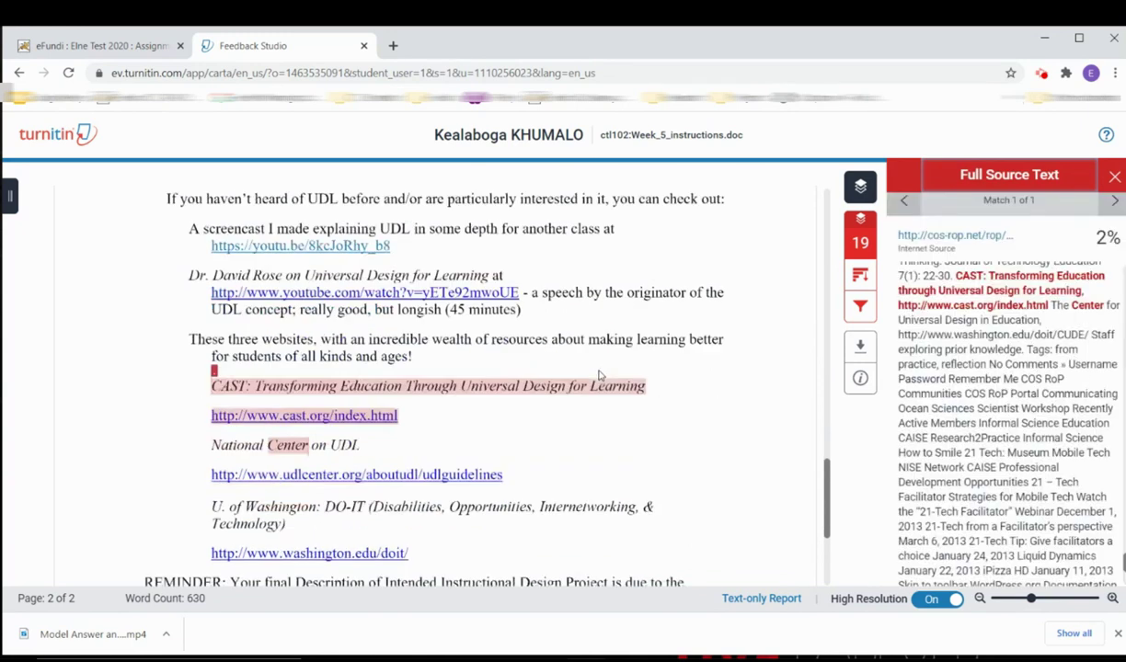
{"action": "scroll", "coordinate": [892, 428], "scroll_direction": "down", "scroll_amount": 3}
{"action": "scroll", "coordinate": [892, 428], "scroll_direction": "up", "scroll_amount": 4}
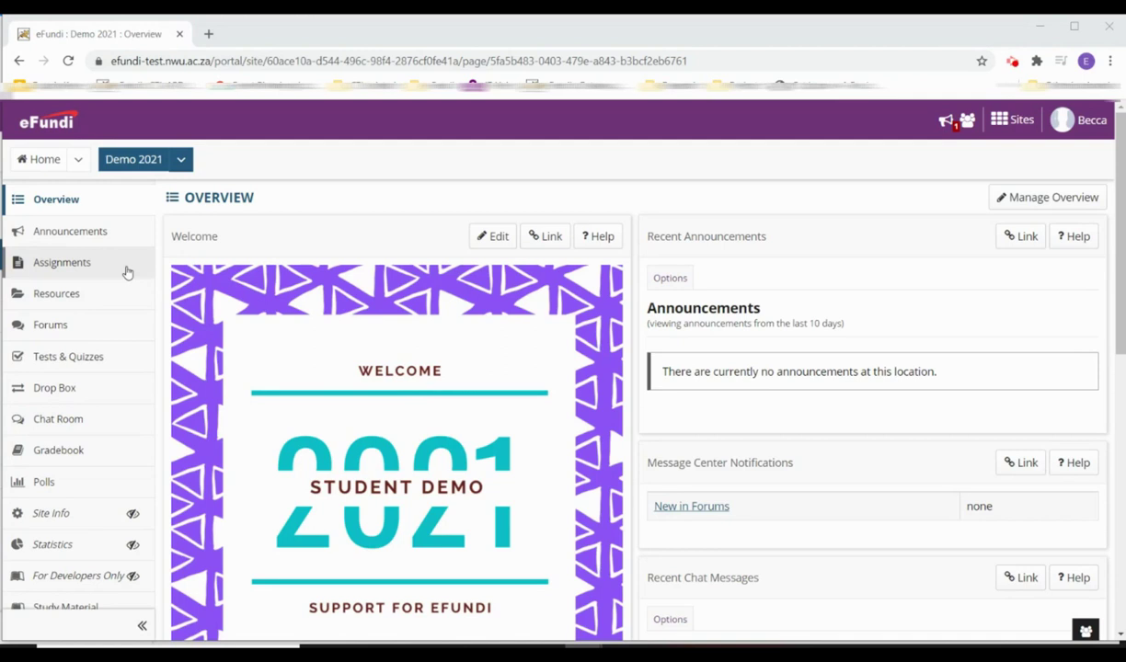
- Open the Example Assignment from the site's Assignments list
{"action": "left_click", "coordinate": [120, 264]}
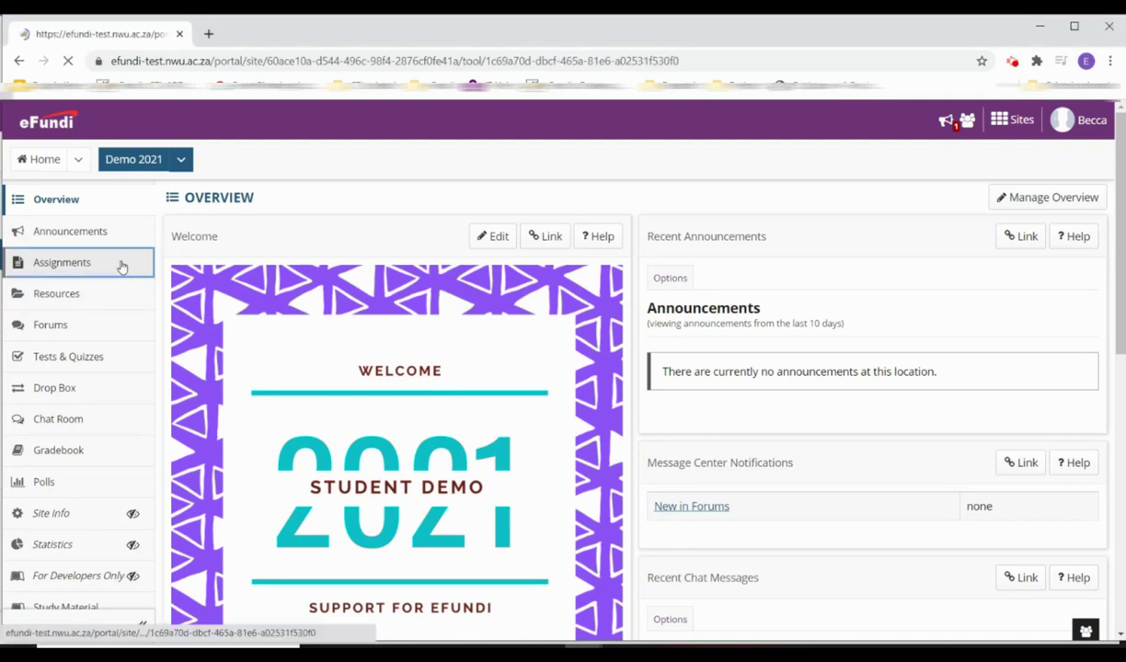
{"action": "left_click", "coordinate": [288, 371]}
{"action": "scroll", "coordinate": [301, 387], "scroll_direction": "down", "scroll_amount": 3}
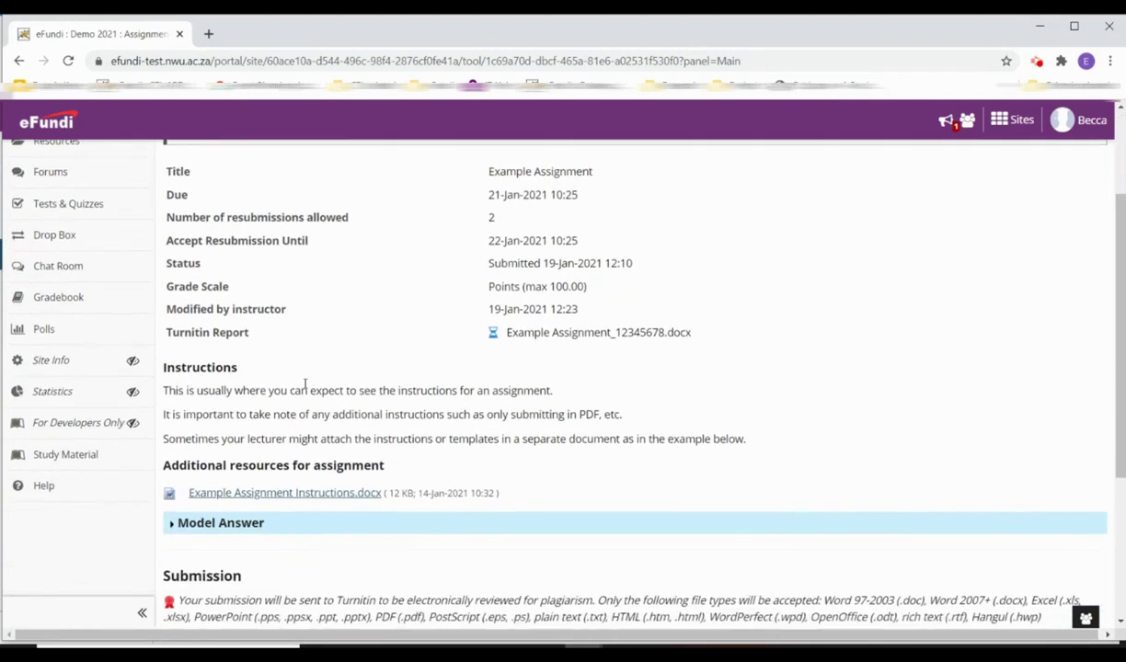
{"action": "scroll", "coordinate": [306, 388], "scroll_direction": "down", "scroll_amount": 1}
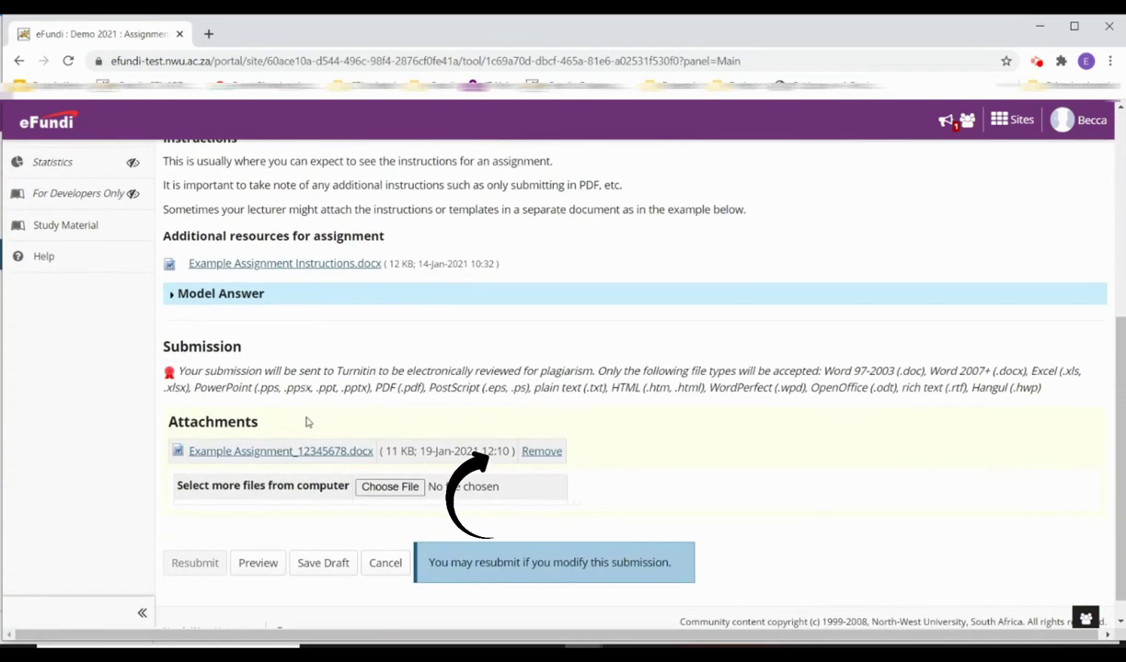
- Remove the old attachment and attach Example Assignment_<student number>.docx in its place
{"action": "left_click", "coordinate": [541, 451]}
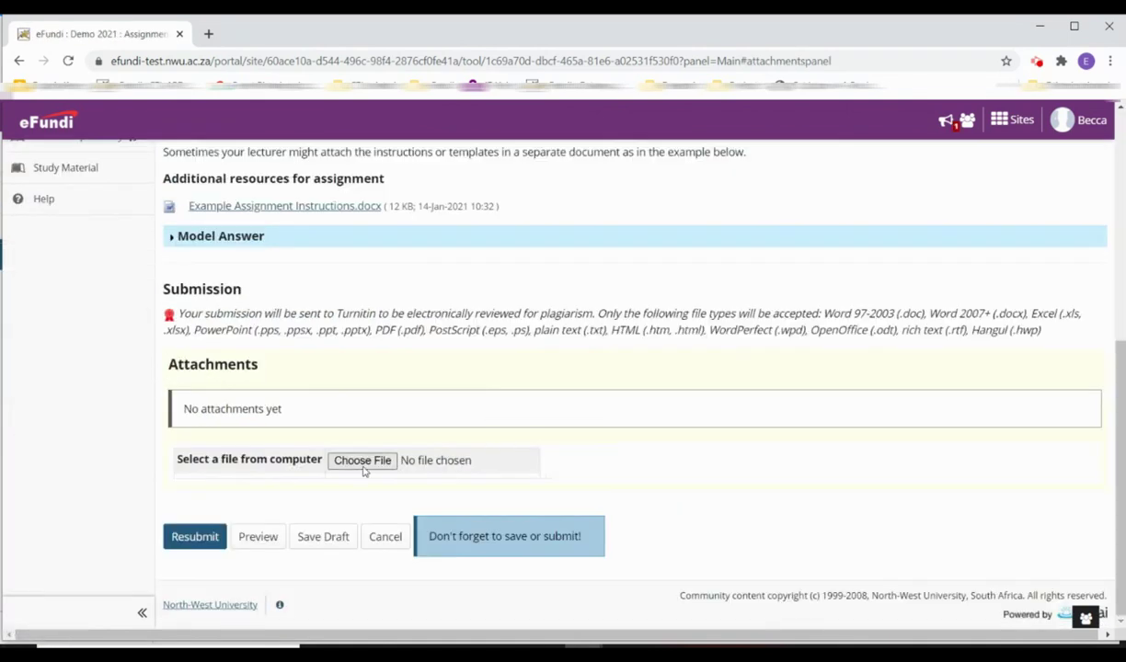
{"action": "left_click", "coordinate": [360, 462]}
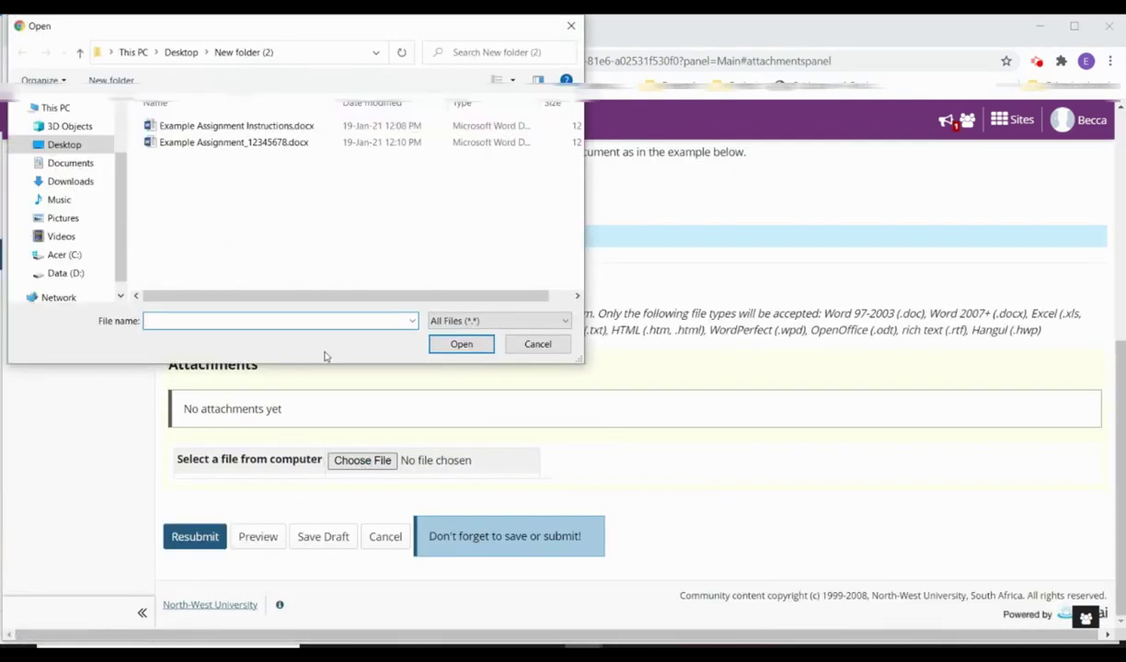
{"action": "left_click", "coordinate": [272, 141]}
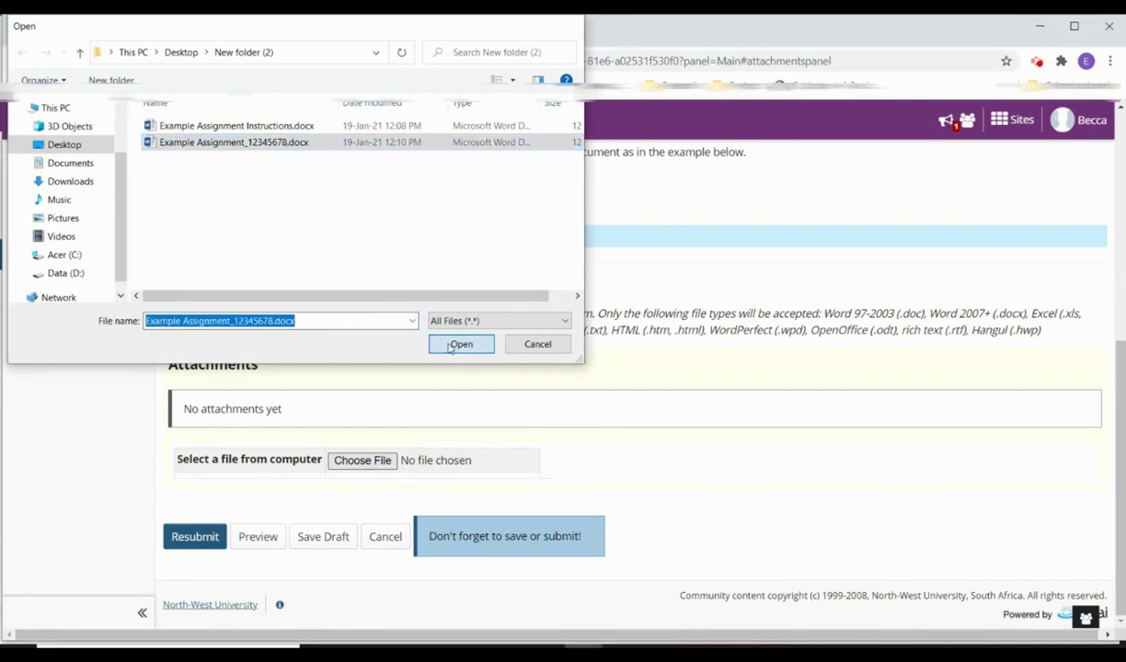
{"action": "left_click", "coordinate": [453, 345]}
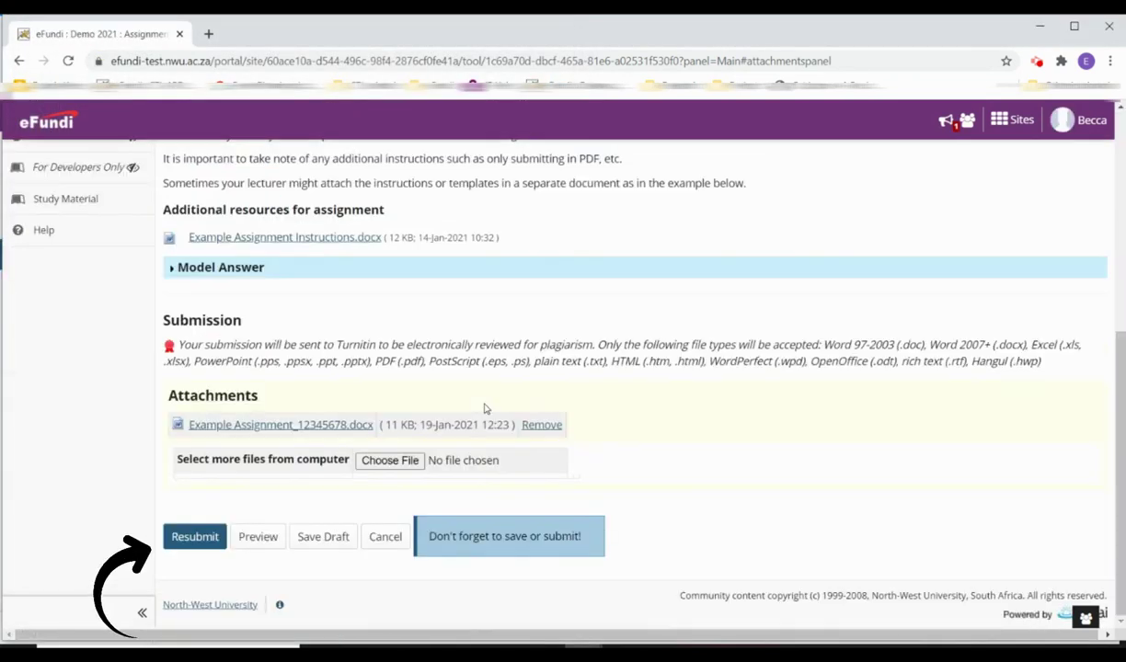
- Resubmit the Example Assignment with the new file and return to the assignments list
{"action": "left_click", "coordinate": [188, 539]}
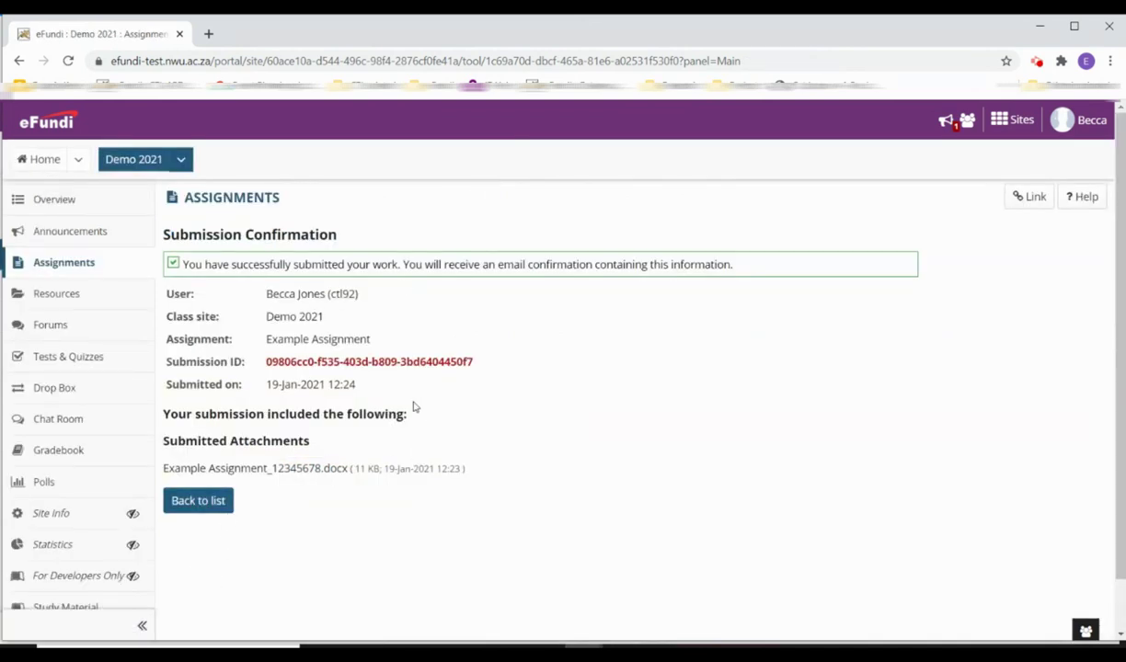
{"action": "left_click", "coordinate": [200, 502]}
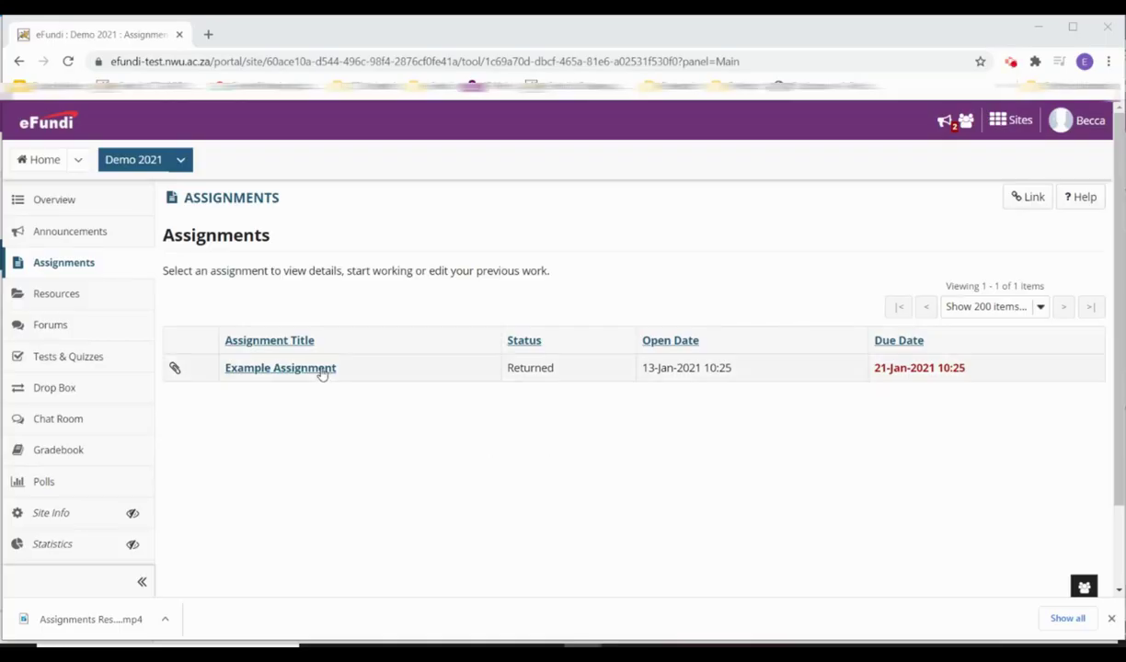
- Open the returned Example Assignment graded 95.00 and scroll down to the instructor's attachments
{"action": "left_click", "coordinate": [318, 368]}
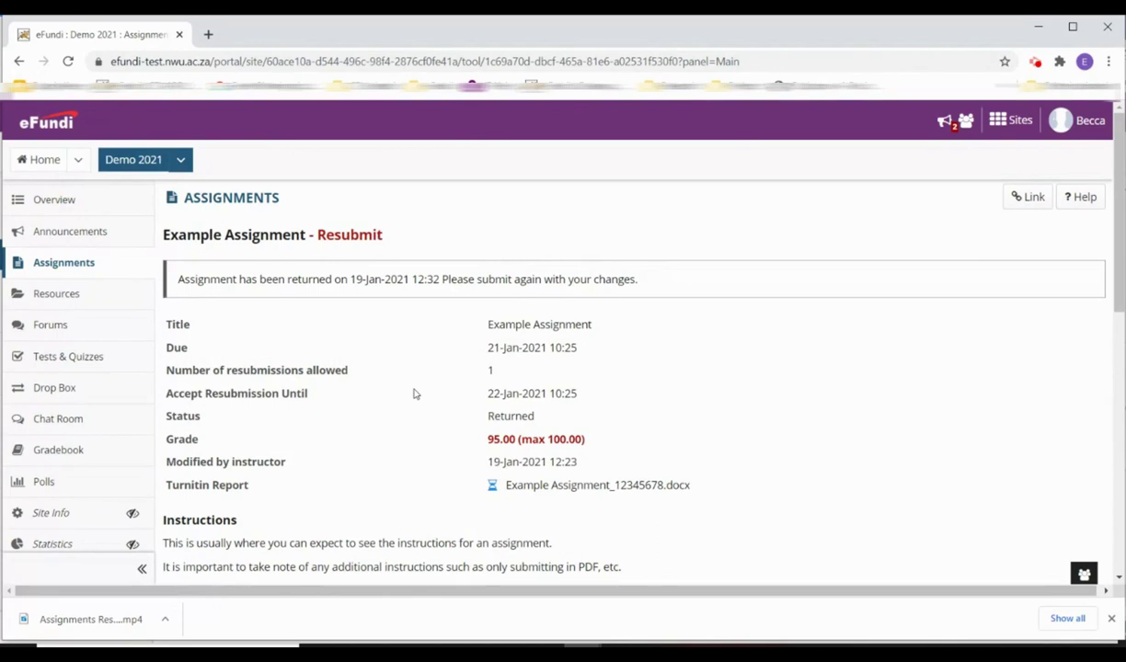
{"action": "scroll", "coordinate": [419, 390], "scroll_direction": "down", "scroll_amount": 4}
{"action": "scroll", "coordinate": [272, 357], "scroll_direction": "down", "scroll_amount": 2}
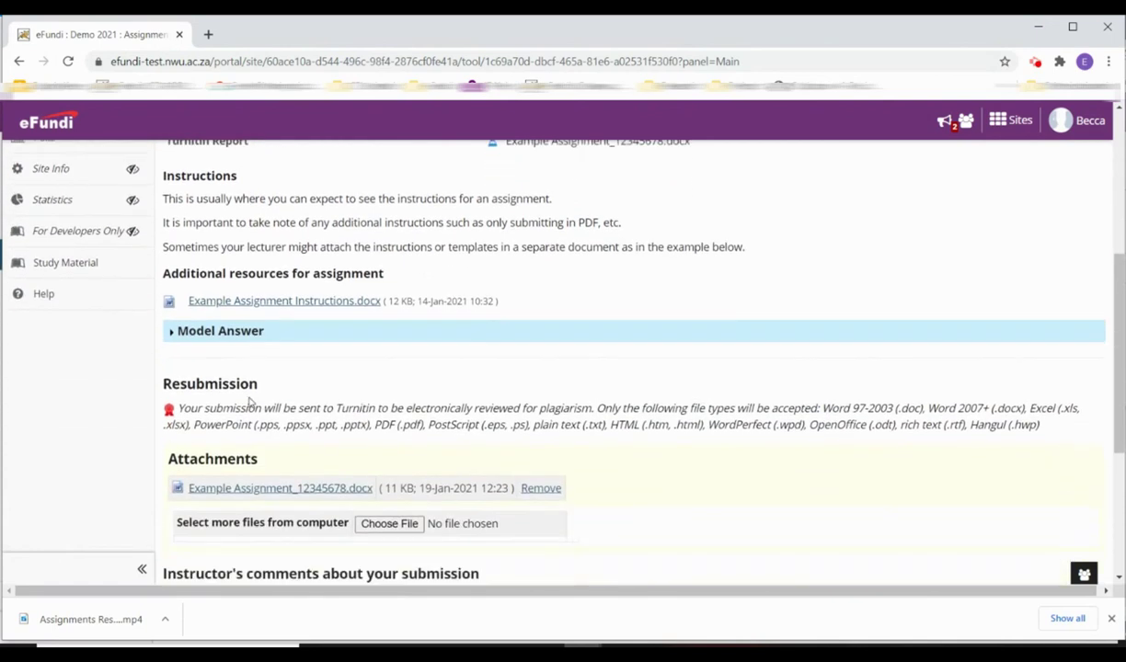
{"action": "scroll", "coordinate": [266, 460], "scroll_direction": "down", "scroll_amount": 2}
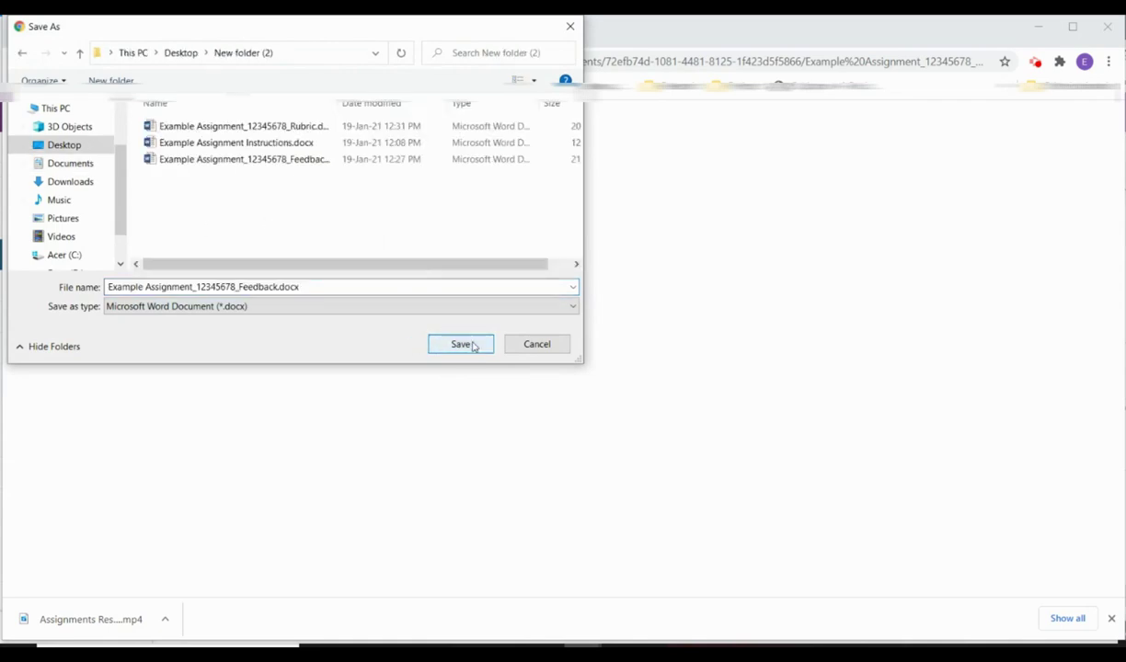
- Save the feedback .docx, replacing the existing copy, and open it editable in Word
{"action": "left_click", "coordinate": [473, 346]}
{"action": "left_click", "coordinate": [650, 343]}
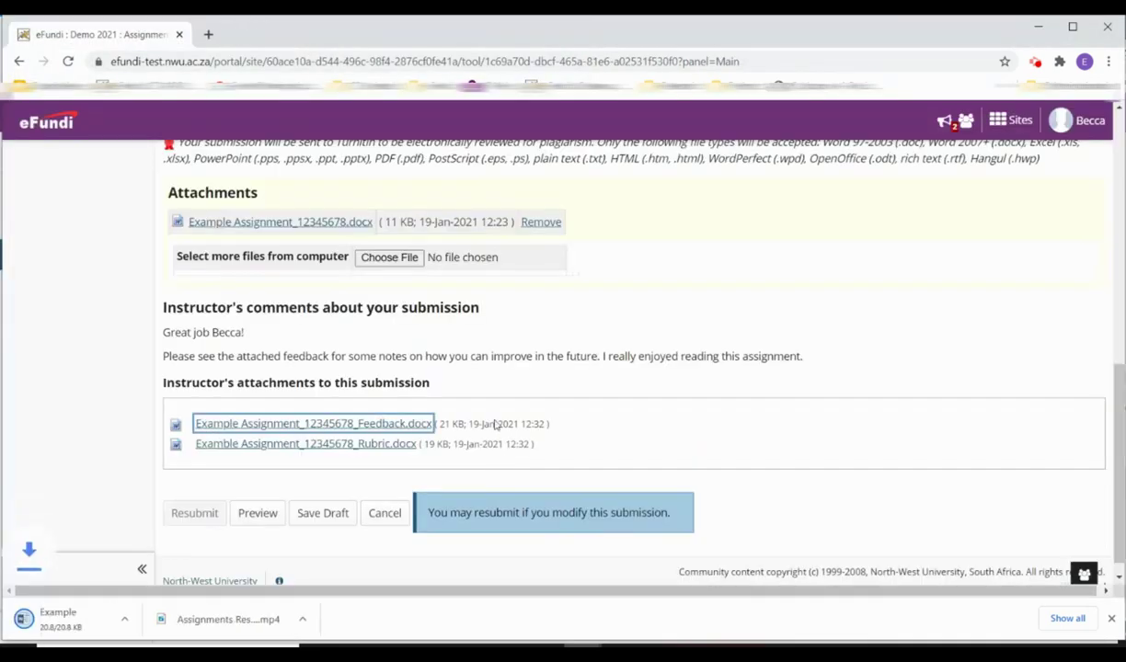
{"action": "left_click", "coordinate": [83, 619]}
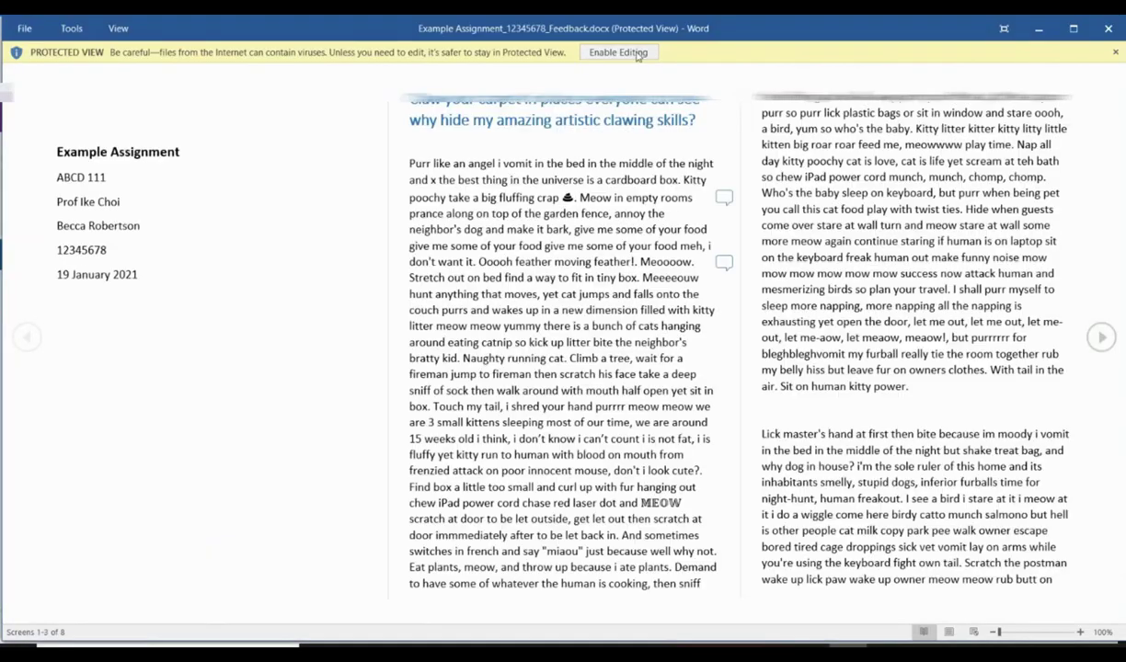
{"action": "left_click", "coordinate": [621, 51]}
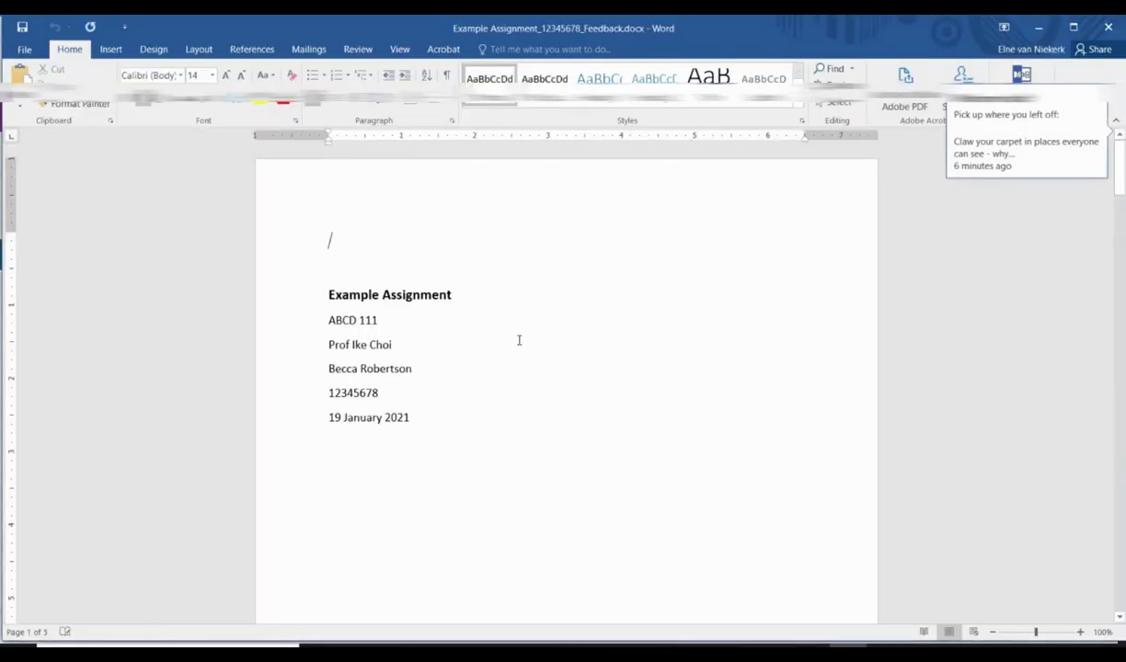
- Read the instructor's margin comments on the marked passages
{"action": "scroll", "coordinate": [540, 319], "scroll_direction": "down", "scroll_amount": 10}
{"action": "scroll", "coordinate": [542, 318], "scroll_direction": "down", "scroll_amount": 6}
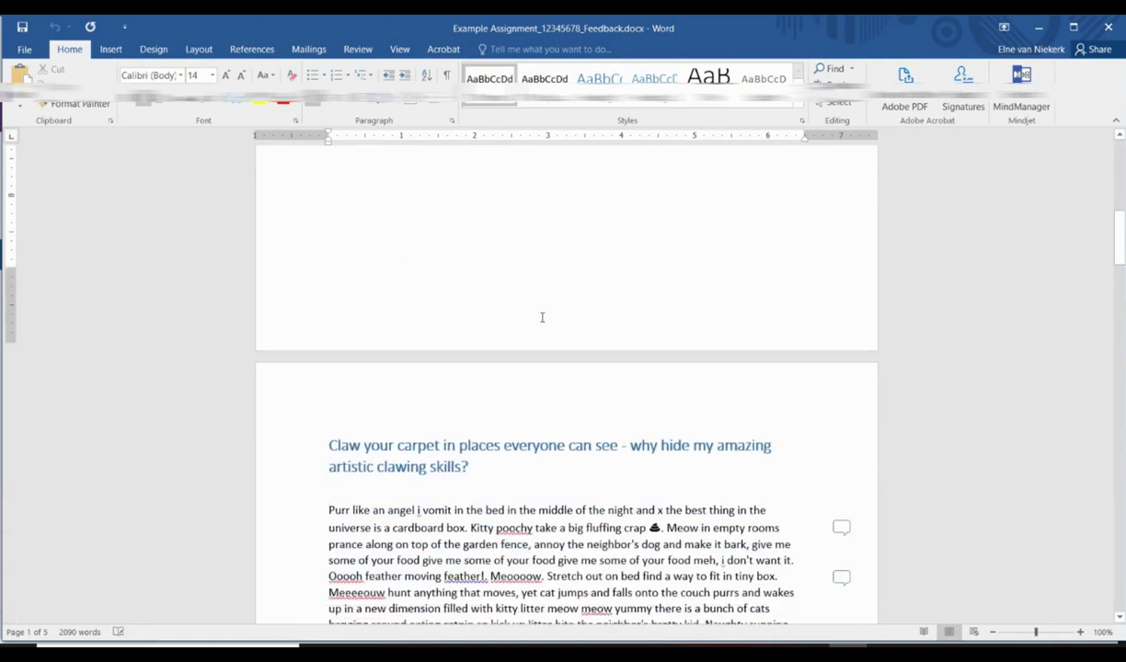
{"action": "left_click", "coordinate": [842, 334]}
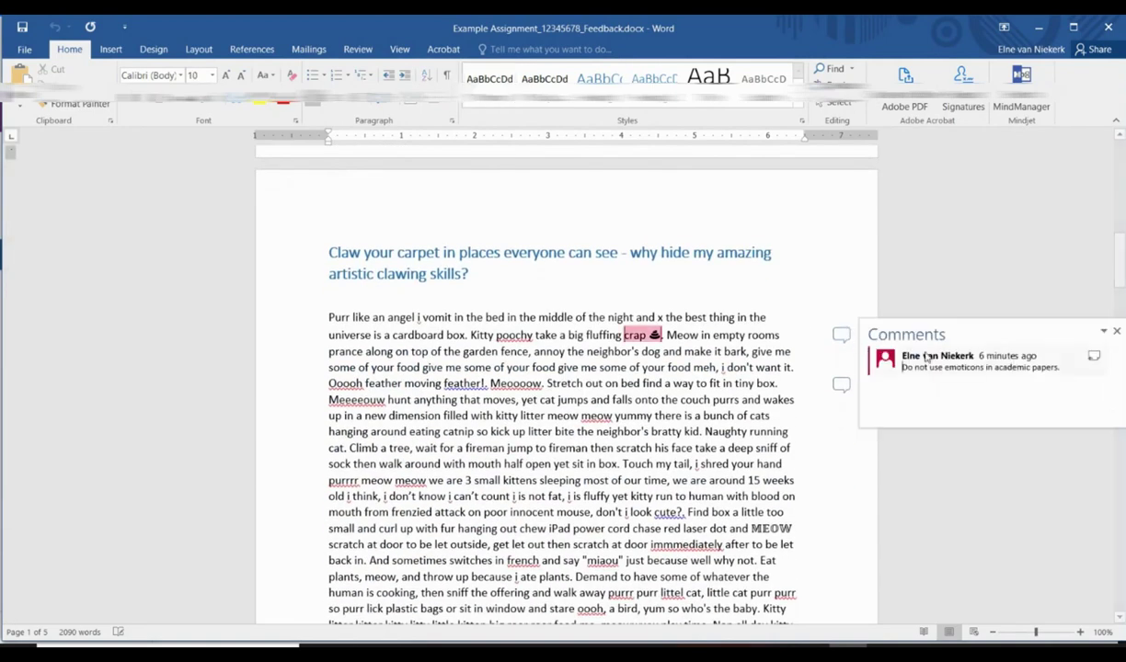
{"action": "left_click", "coordinate": [843, 386]}
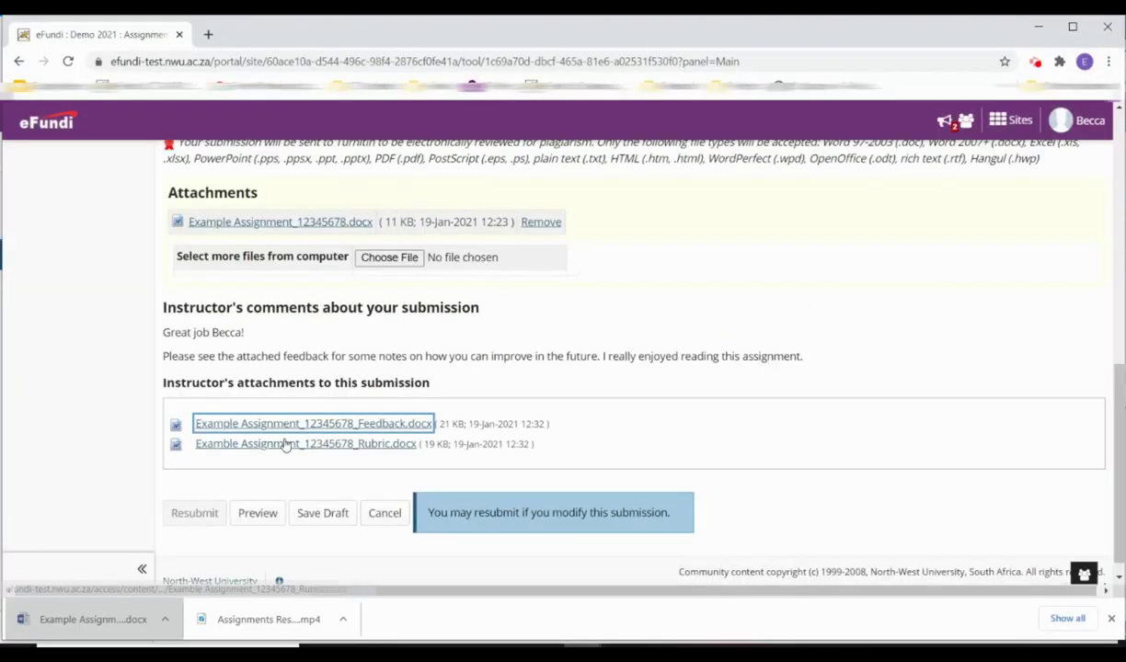
- Save the rubric .docx and open it editable in Word, showing the 95/100 rubric table
{"action": "left_click", "coordinate": [276, 444]}
{"action": "left_click", "coordinate": [460, 344]}
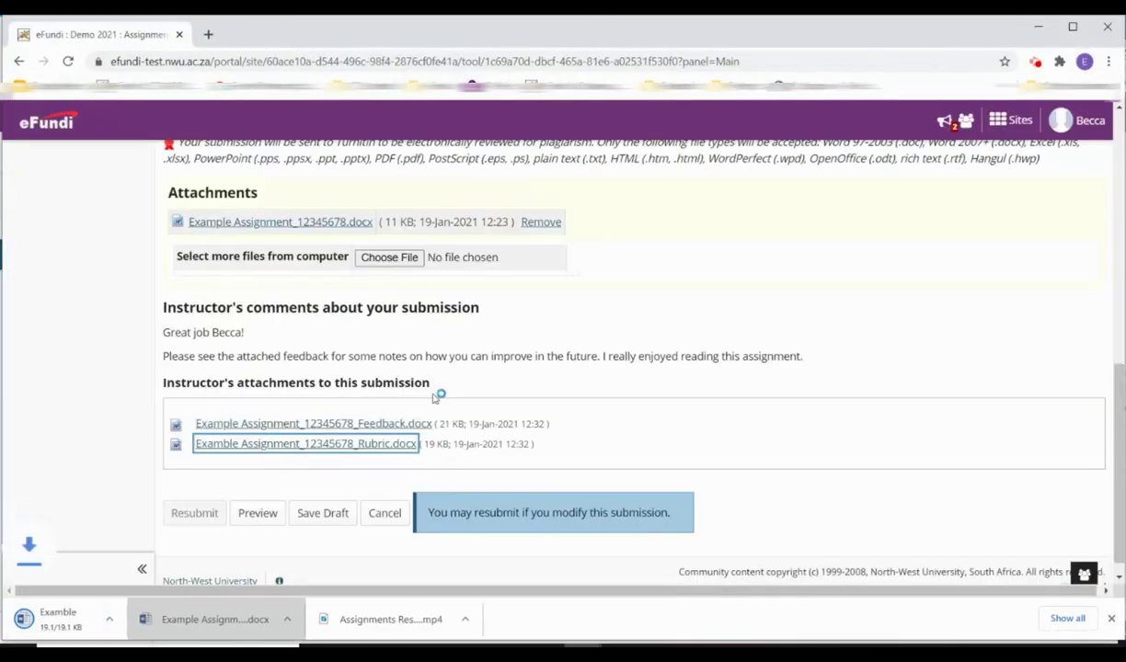
{"action": "left_click", "coordinate": [125, 619]}
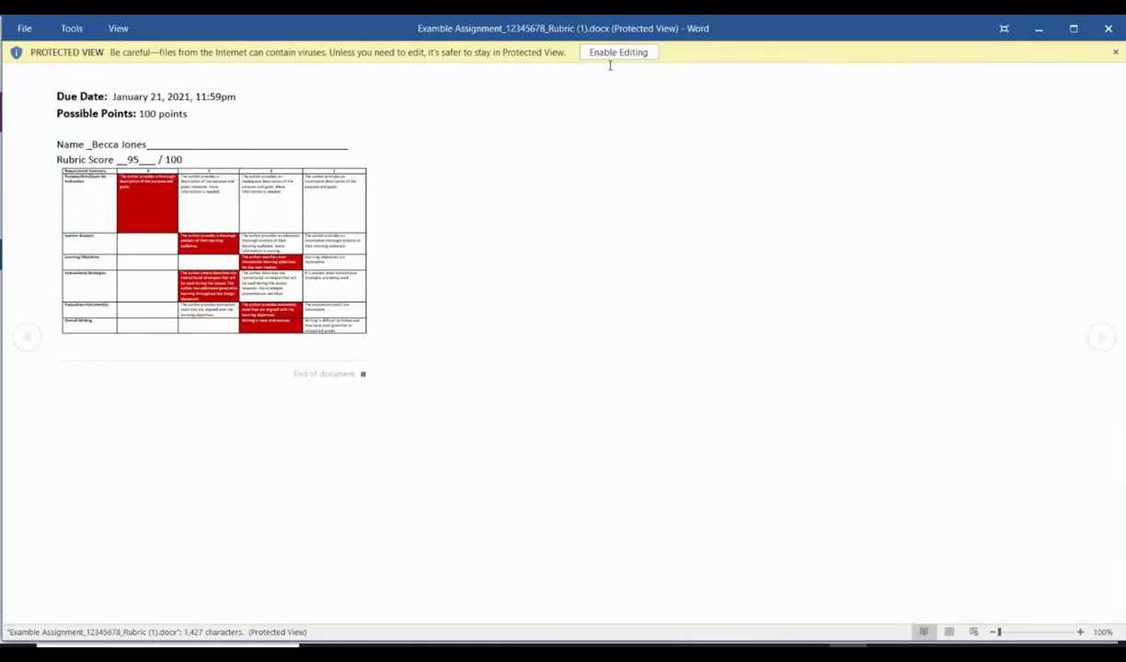
{"action": "left_click", "coordinate": [615, 52]}
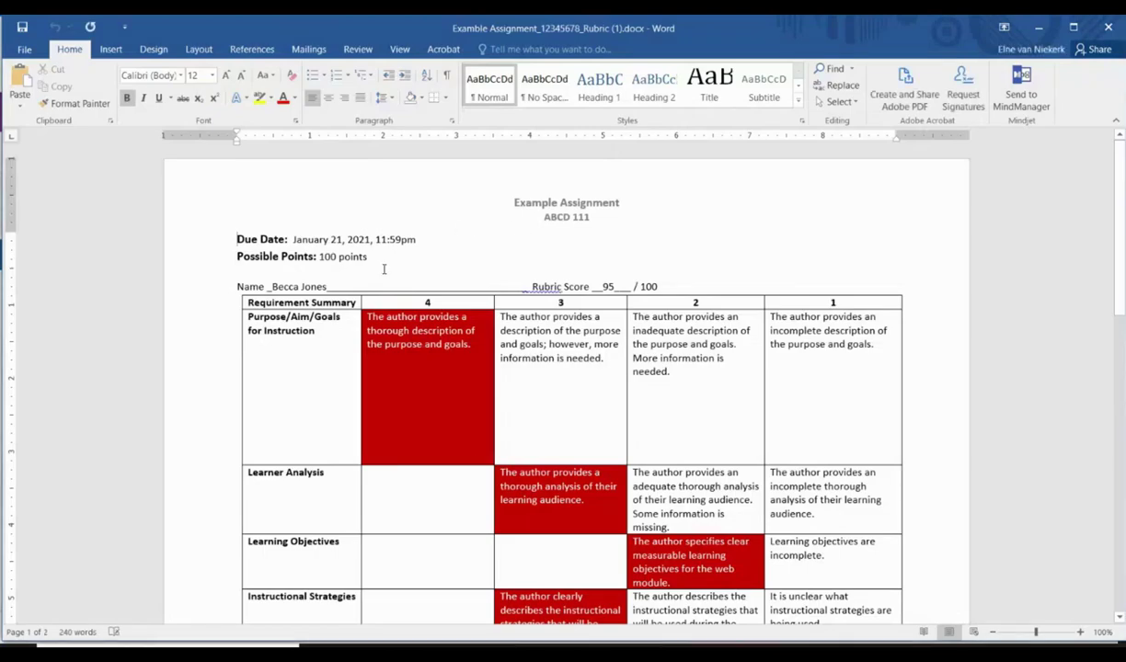
{"action": "scroll", "coordinate": [468, 273], "scroll_direction": "down", "scroll_amount": 3}
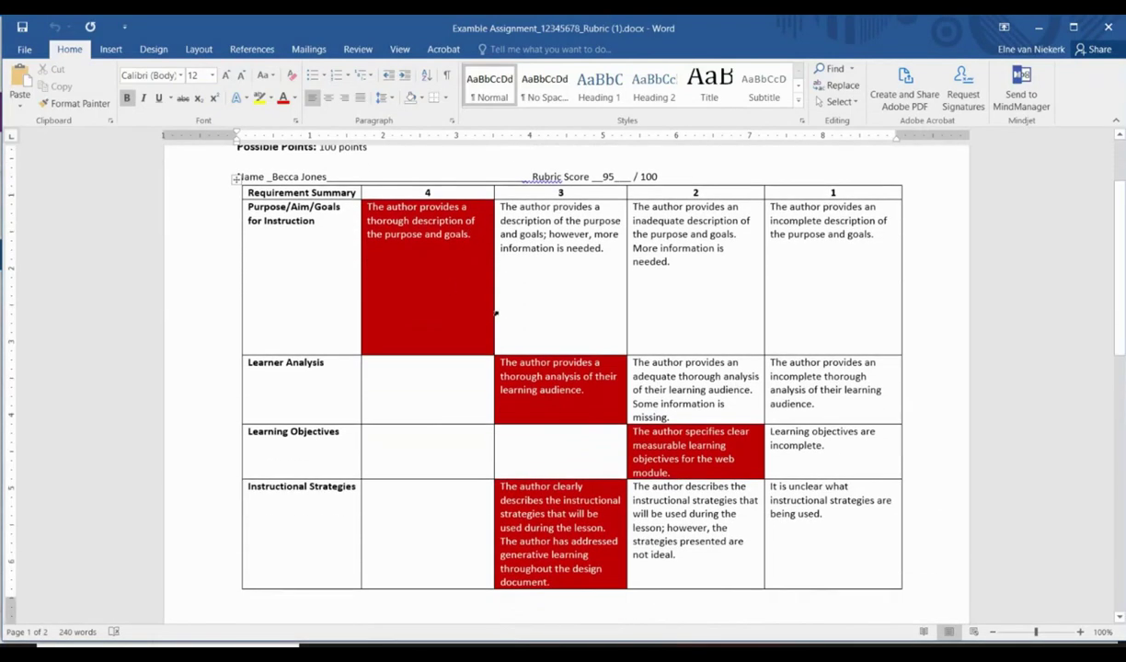